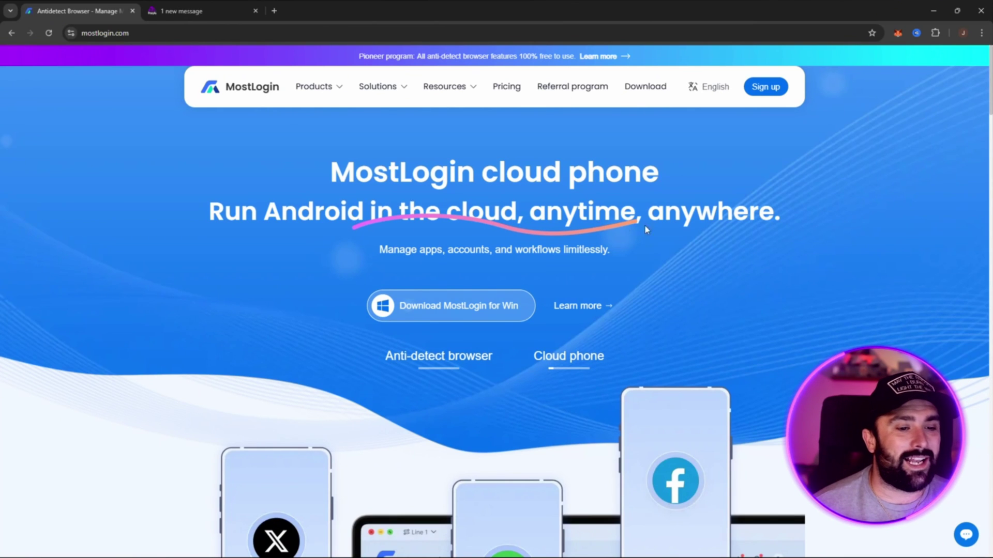
# Step: Browse the MostLogin homepage feature slides: Multi-account management, Team collaboration, Extension integration and API Automation
pyautogui.scroll(-3, 795, 260)
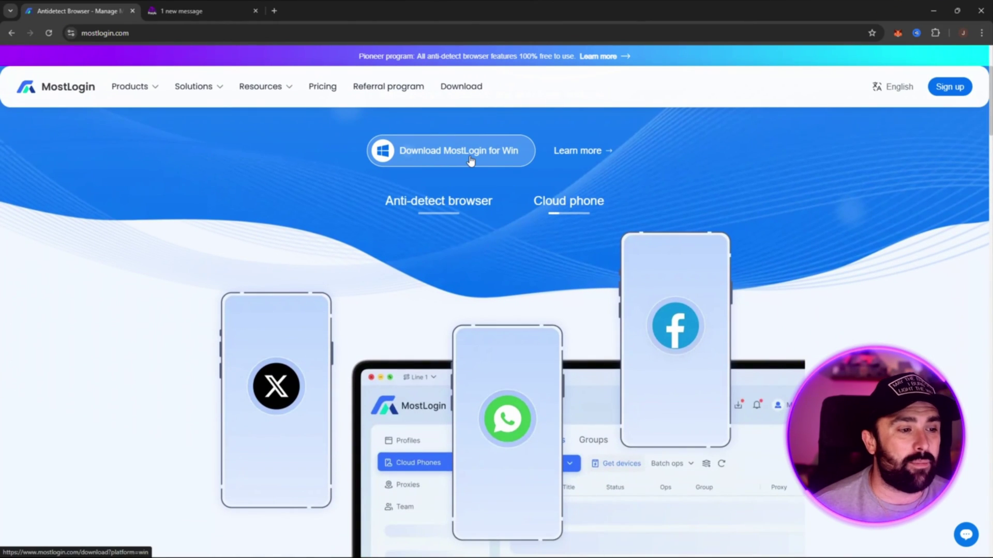
pyautogui.scroll(-1, 801, 217)
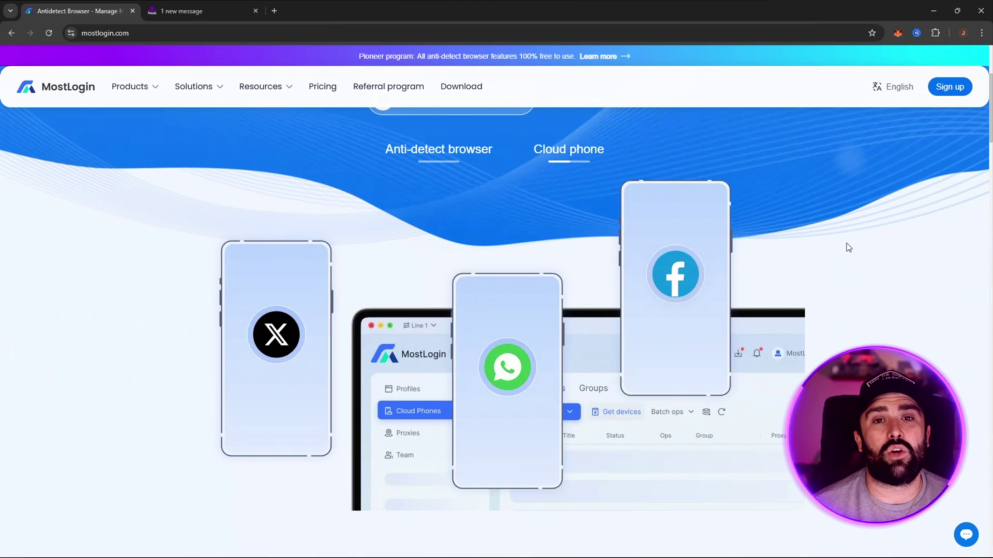
pyautogui.scroll(1, 665, 257)
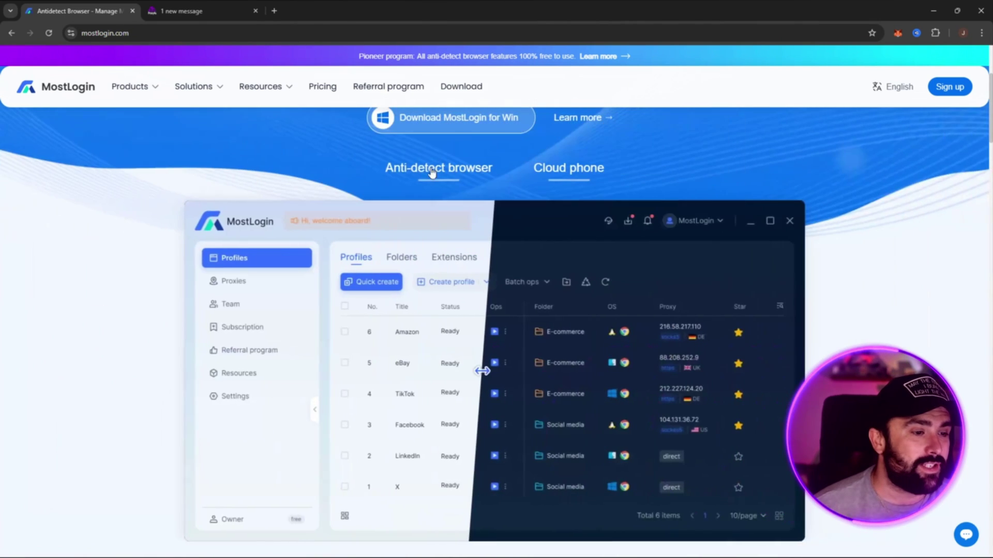
pyautogui.scroll(-2, 521, 252)
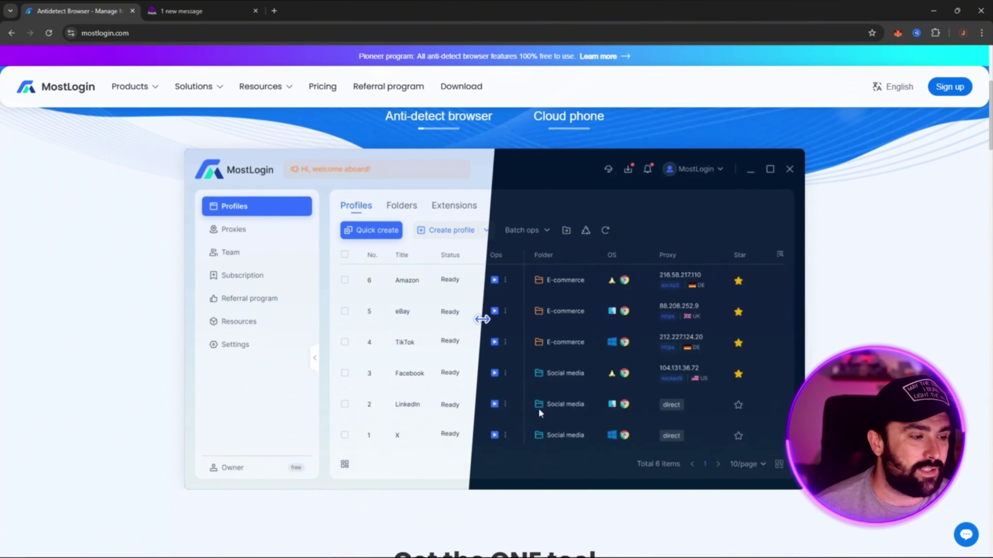
pyautogui.scroll(2, 629, 219)
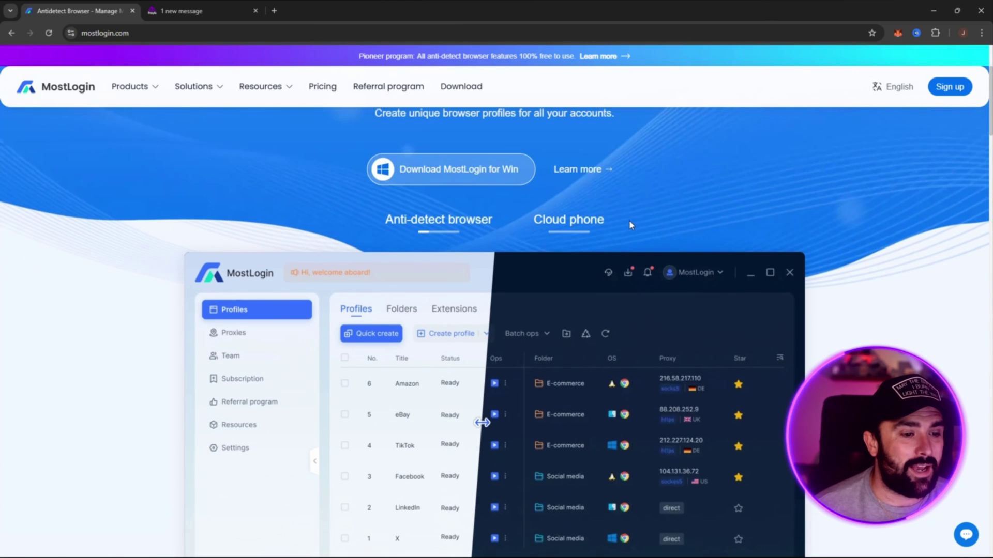
pyautogui.scroll(-1, 653, 215)
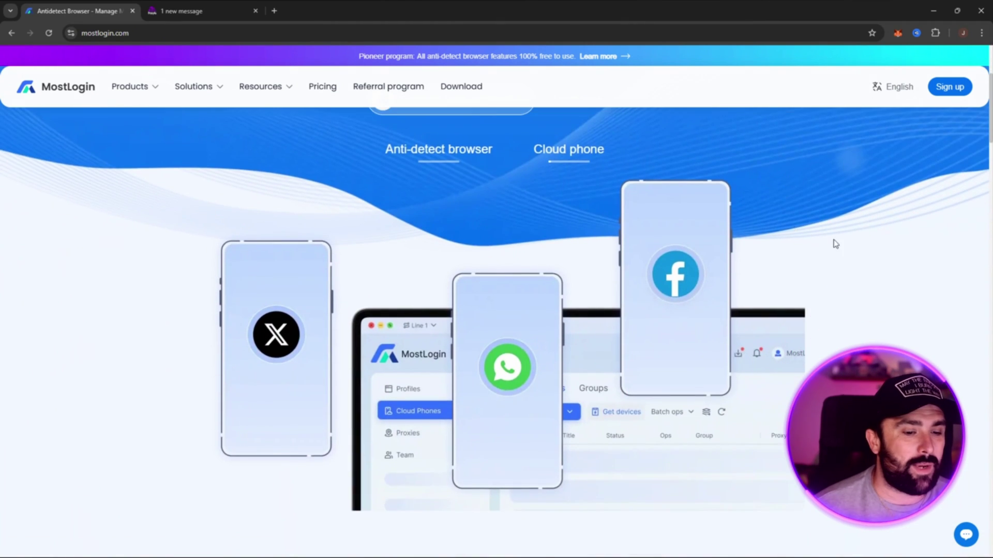
pyautogui.scroll(-8, 869, 248)
pyautogui.scroll(5, 899, 250)
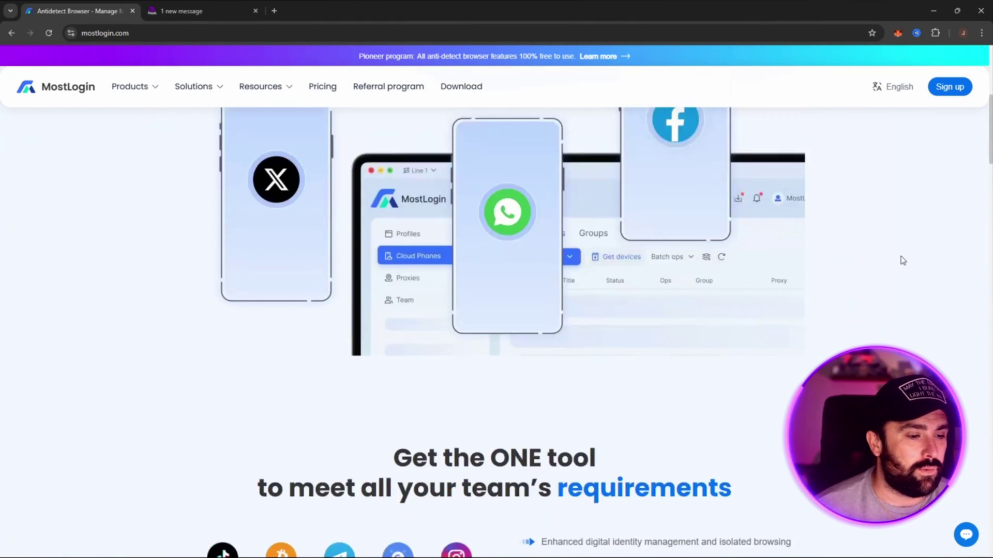
pyautogui.scroll(-5, 902, 260)
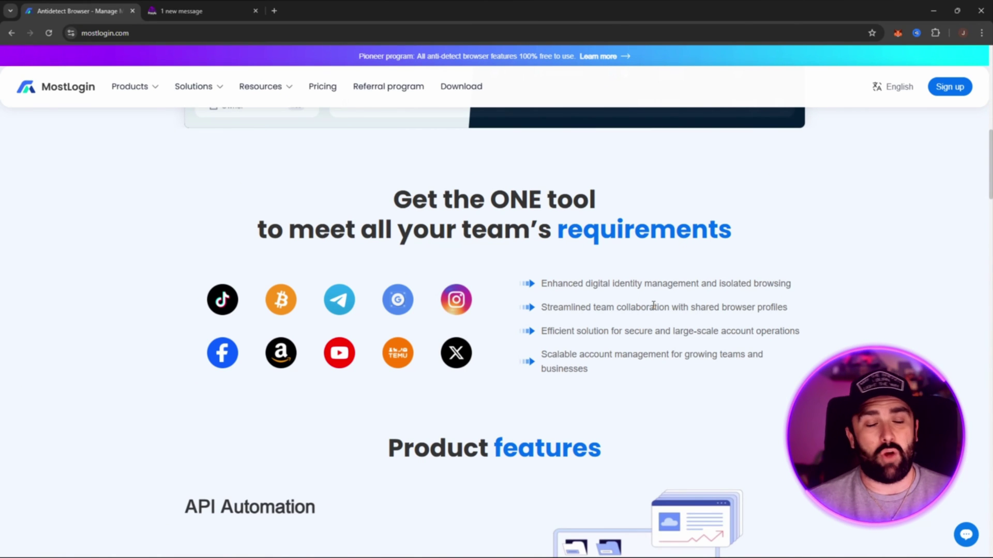
pyautogui.scroll(-4, 653, 306)
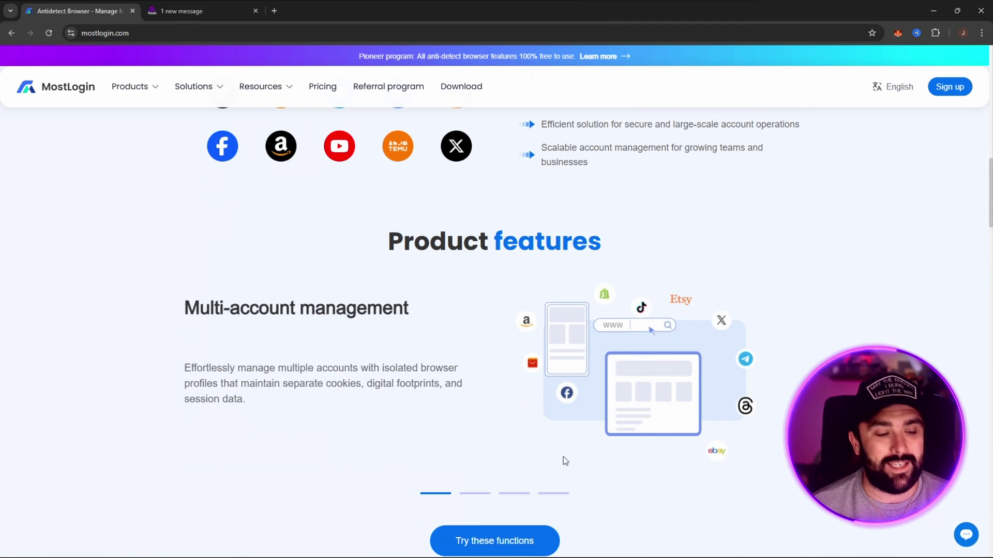
pyautogui.scroll(-1, 818, 348)
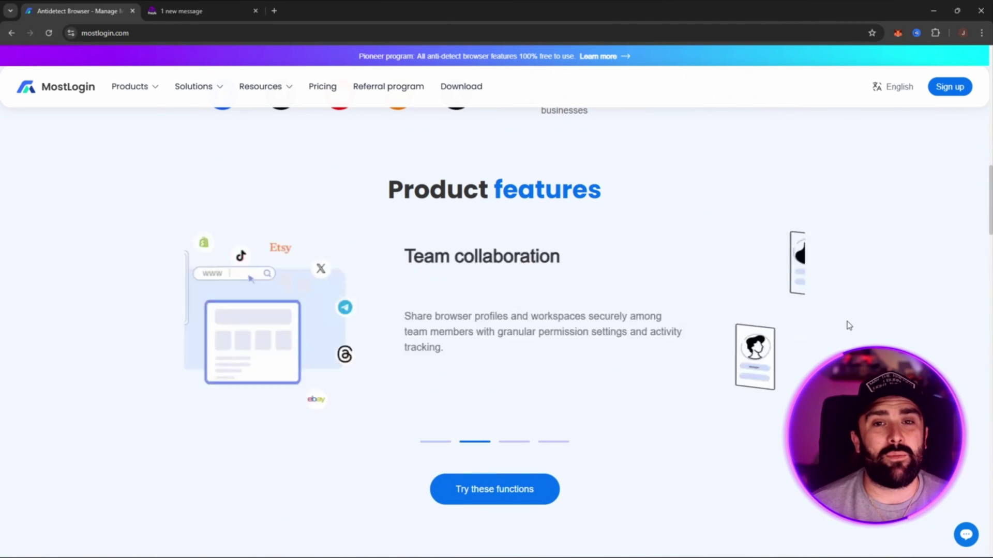
pyautogui.click(435, 442)
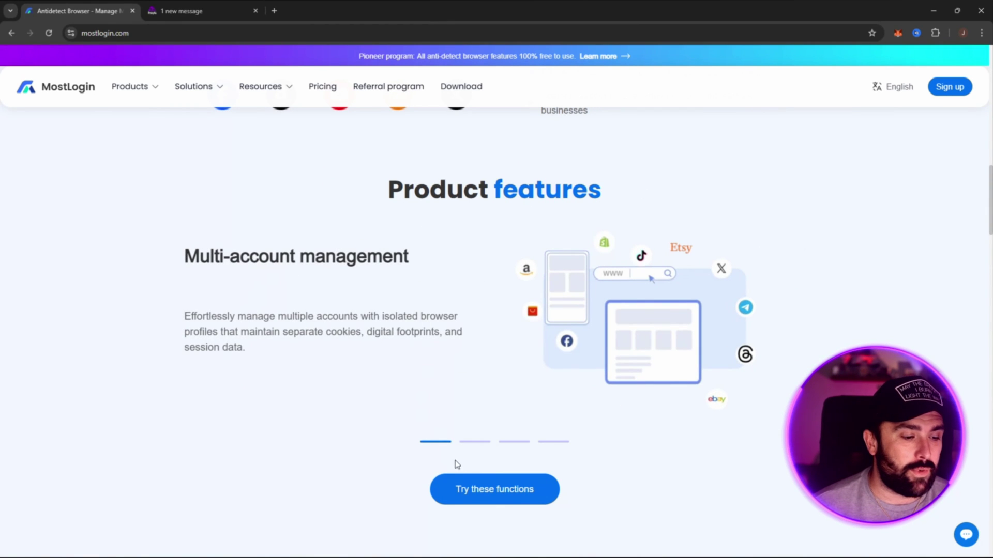
pyautogui.click(476, 443)
pyautogui.click(526, 443)
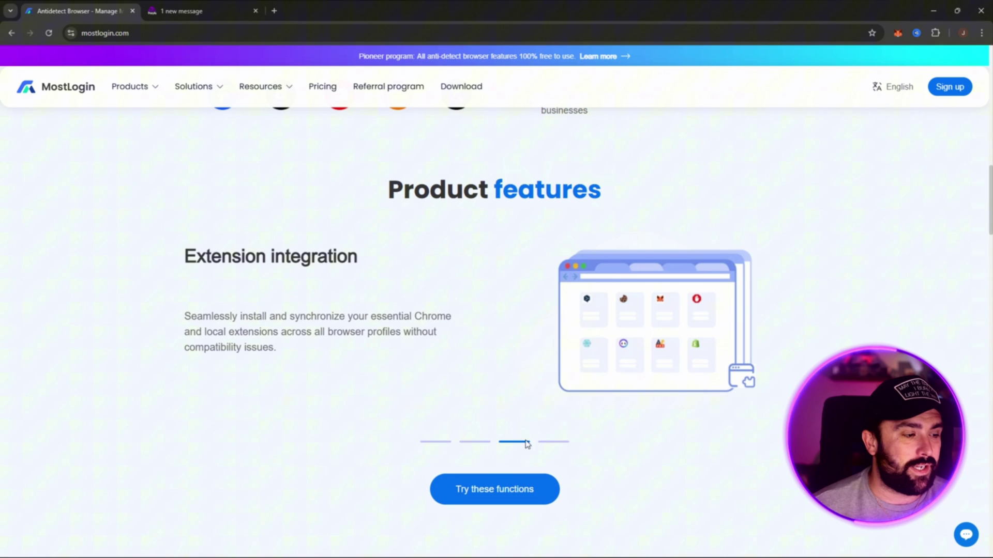
pyautogui.click(552, 442)
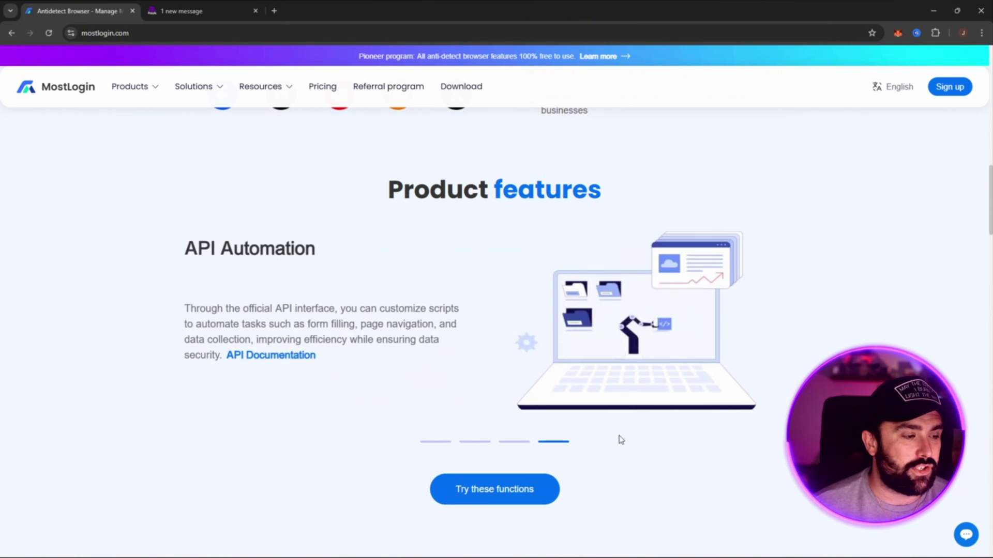
# Step: Scroll further down the MostLogin homepage, then jump back to the top
pyautogui.scroll(-2, 944, 216)
pyautogui.scroll(-12, 947, 219)
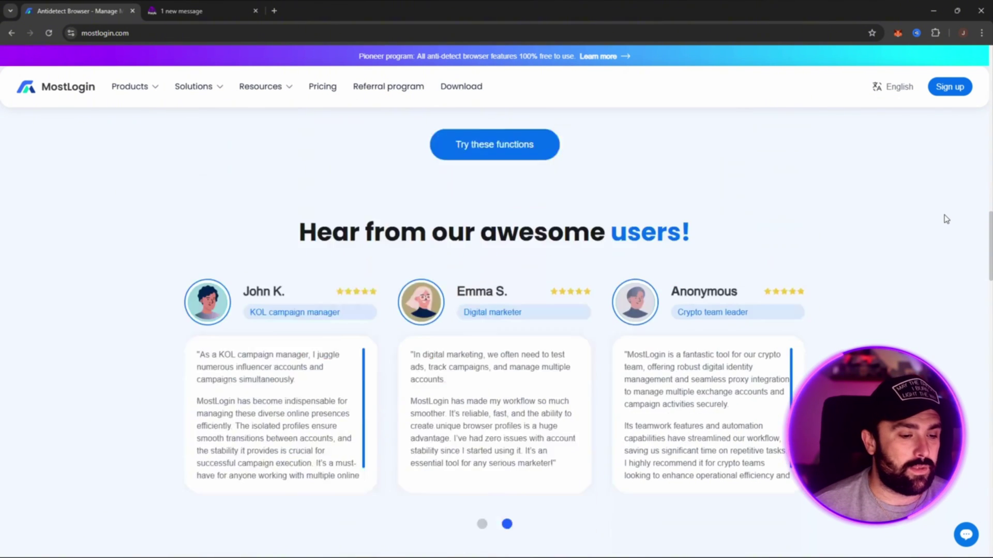
pyautogui.scroll(-6, 946, 220)
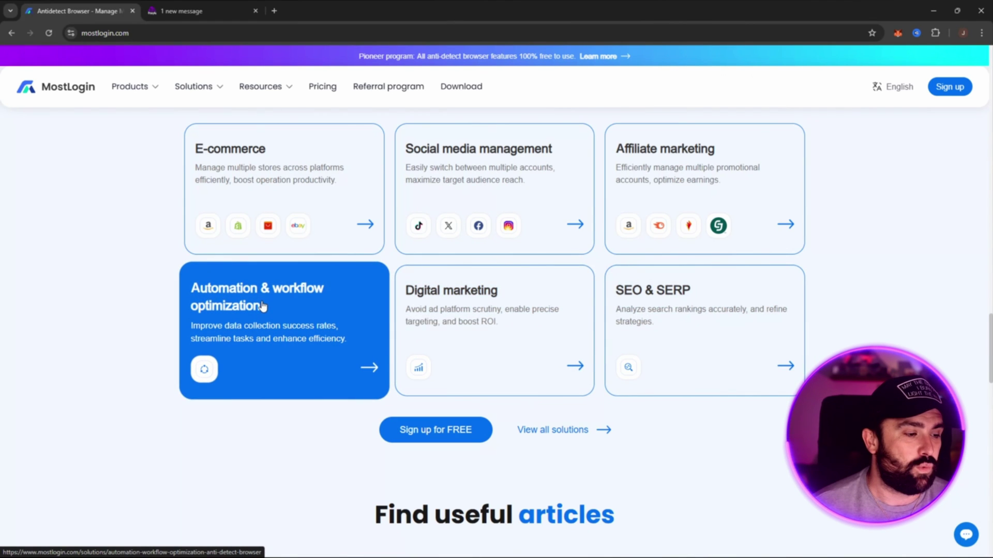
pyautogui.scroll(-15, 948, 273)
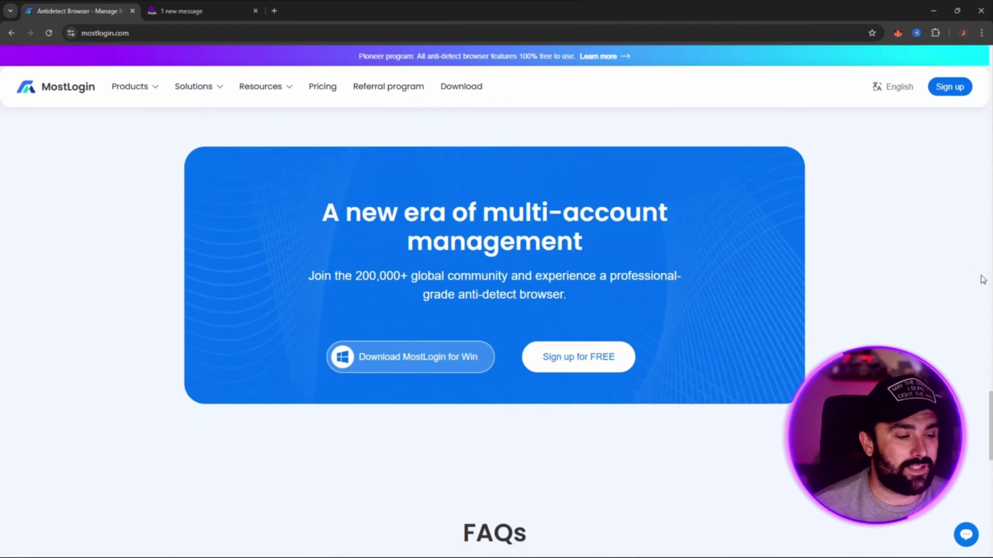
pyautogui.scroll(-4, 982, 277)
pyautogui.press('Home')
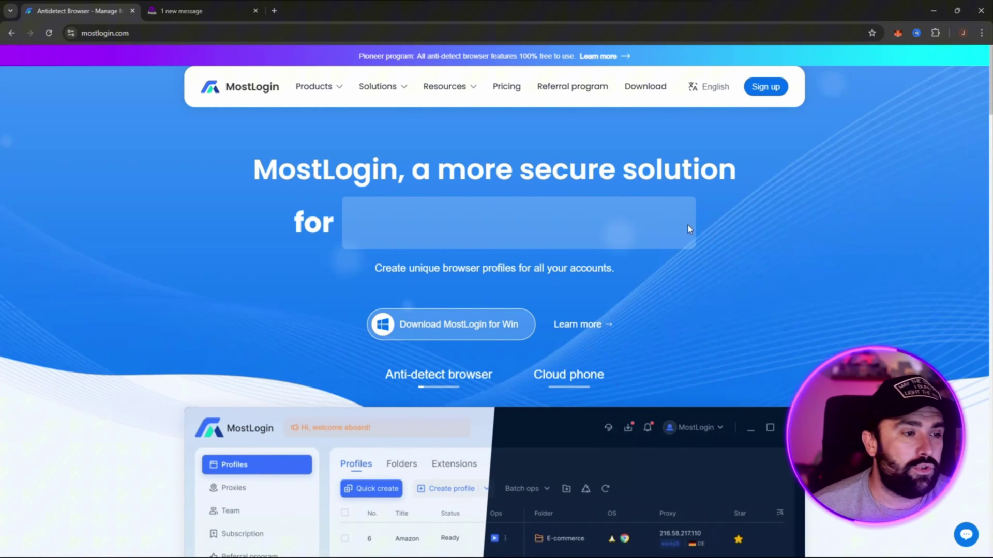
# Step: Switch to Proxy4u and scroll to the Residential 1.5$, Datacenter 1$ and Mobile 2.5$ pricing cards
pyautogui.click(195, 13)
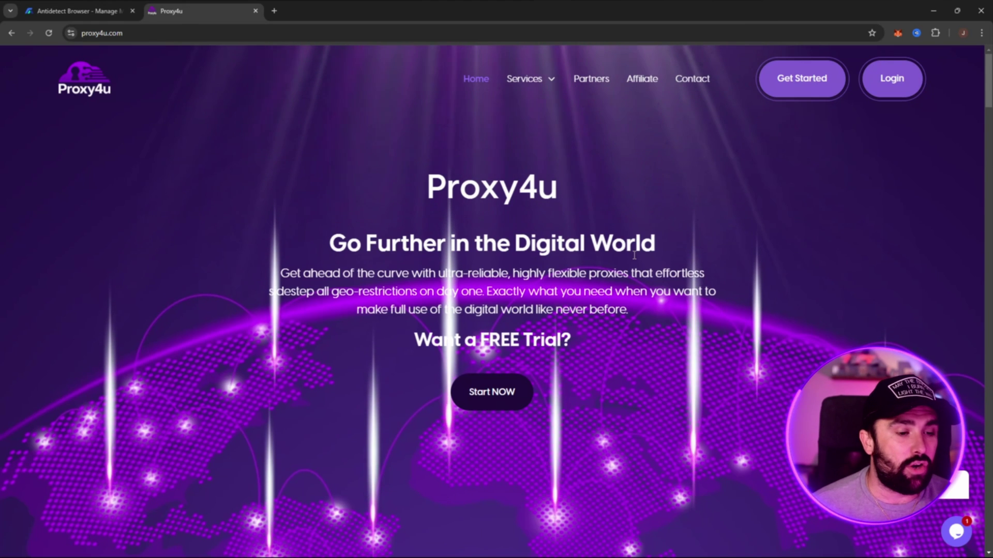
pyautogui.scroll(-4, 774, 264)
pyautogui.scroll(-8, 804, 259)
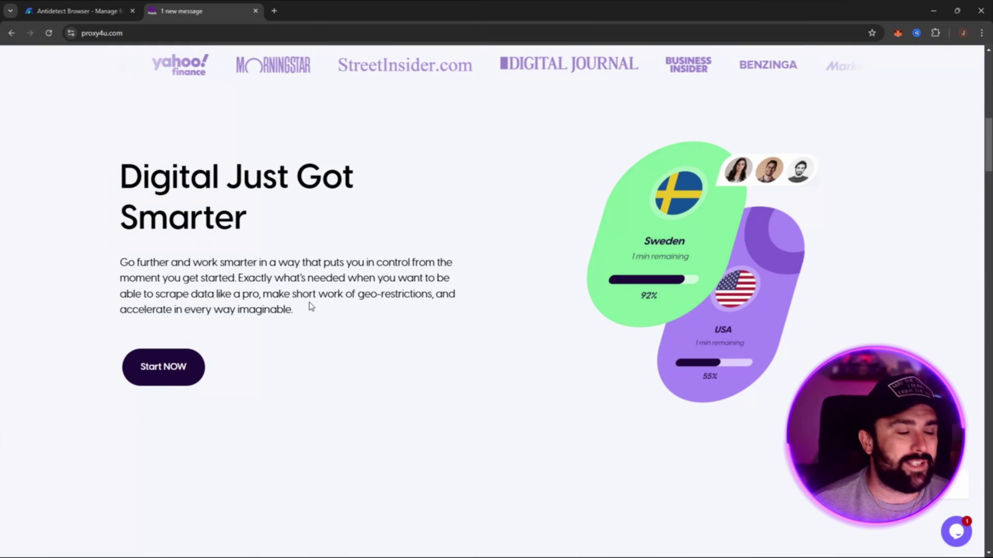
pyautogui.scroll(-2, 620, 317)
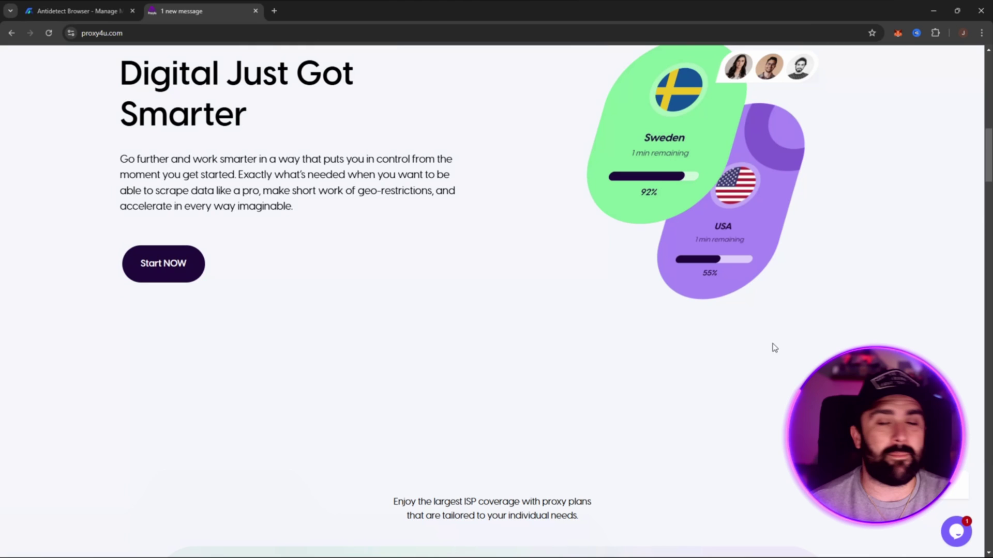
pyautogui.scroll(1, 738, 222)
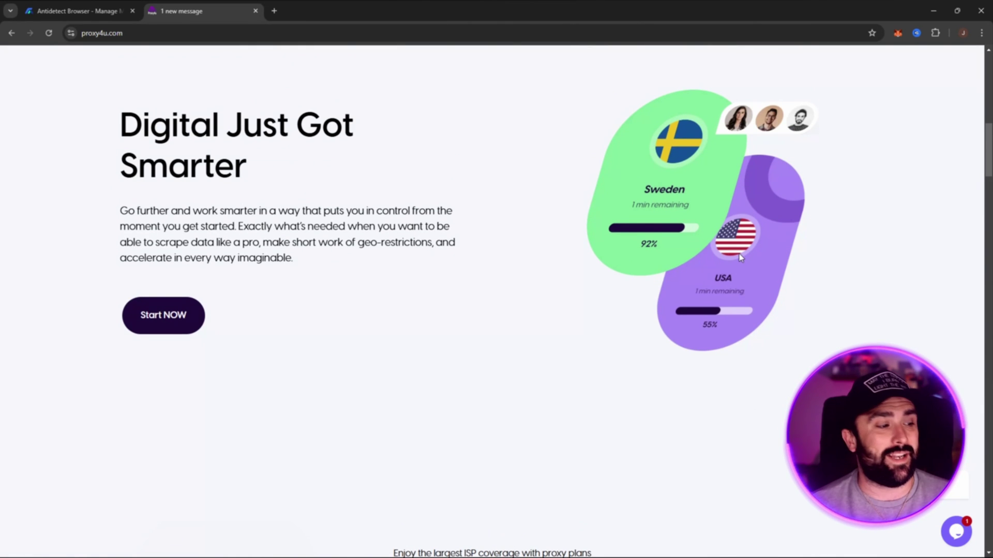
pyautogui.scroll(-4, 735, 255)
pyautogui.scroll(-5, 735, 254)
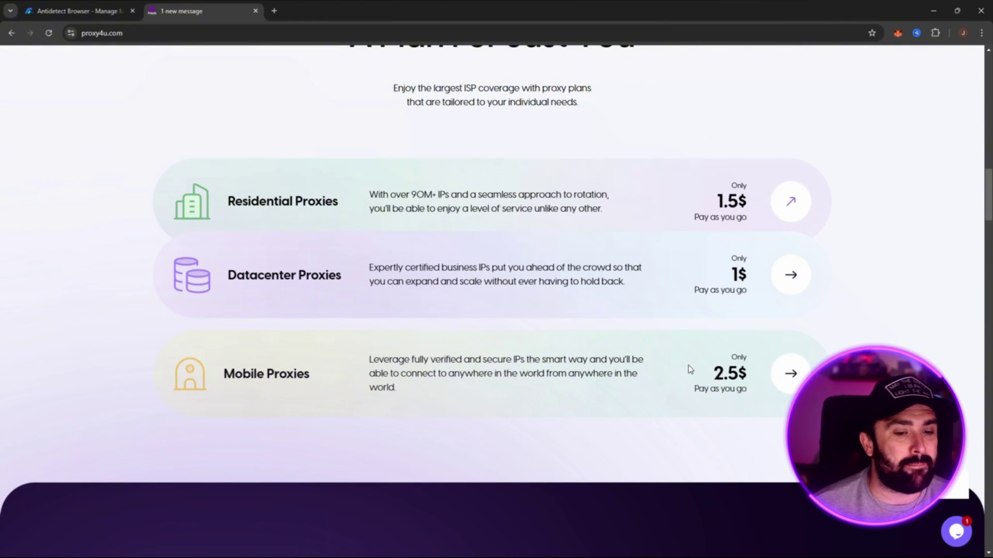
# Step: Scroll down through the Proxy4u homepage content
pyautogui.scroll(-10, 673, 283)
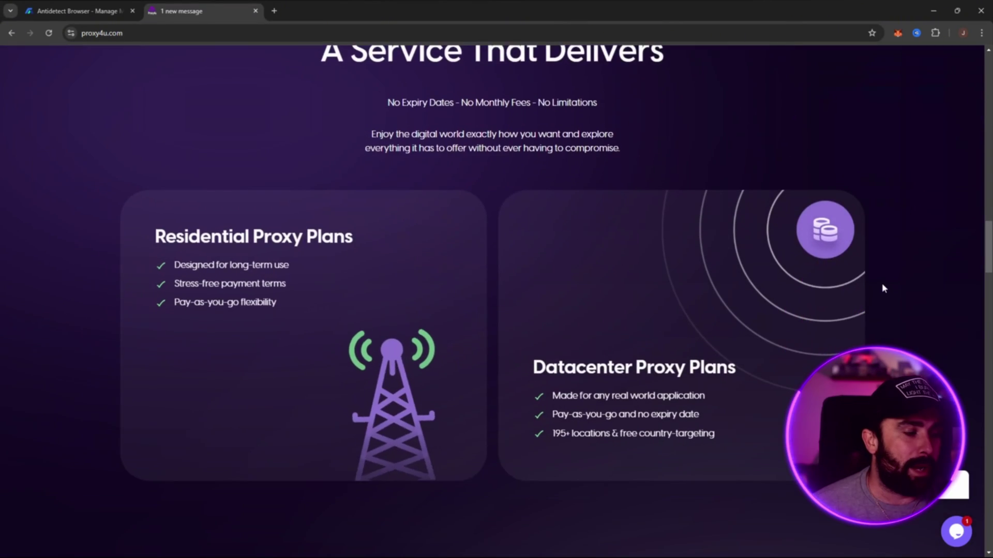
pyautogui.scroll(-2, 853, 295)
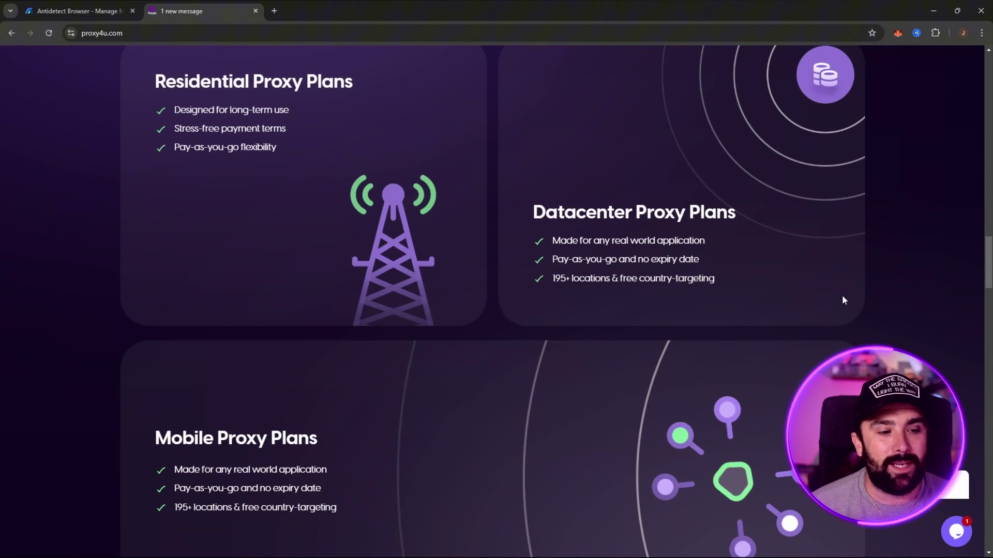
pyautogui.scroll(1, 842, 290)
pyautogui.scroll(1, 842, 283)
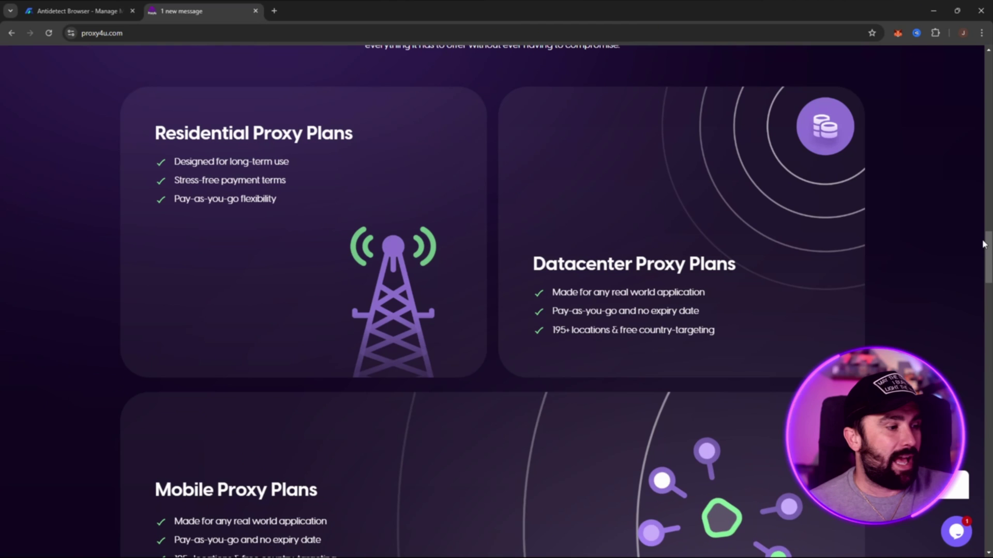
pyautogui.scroll(-5, 982, 246)
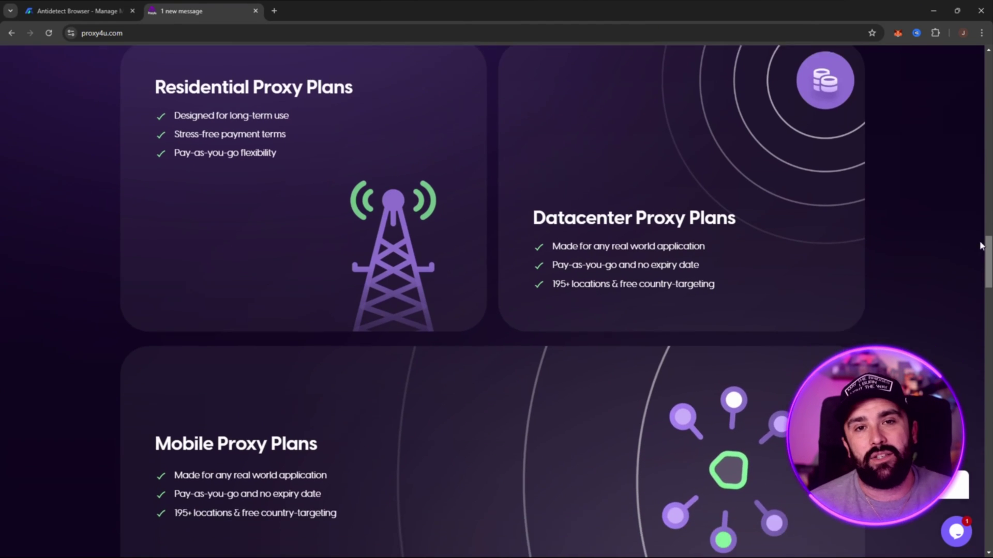
pyautogui.scroll(-5, 904, 231)
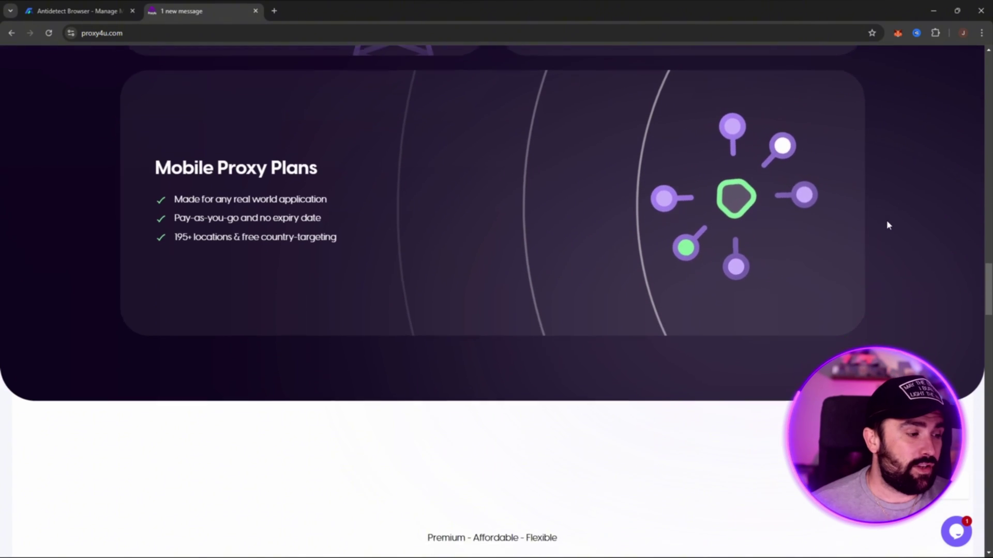
pyautogui.scroll(-5, 887, 224)
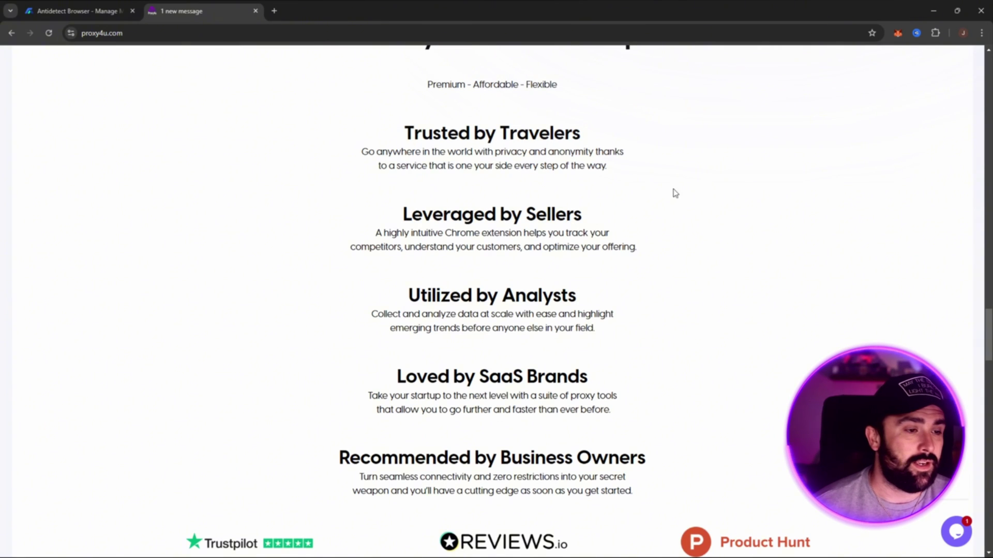
pyautogui.scroll(1, 667, 207)
pyautogui.scroll(-1, 654, 228)
pyautogui.scroll(-2, 667, 242)
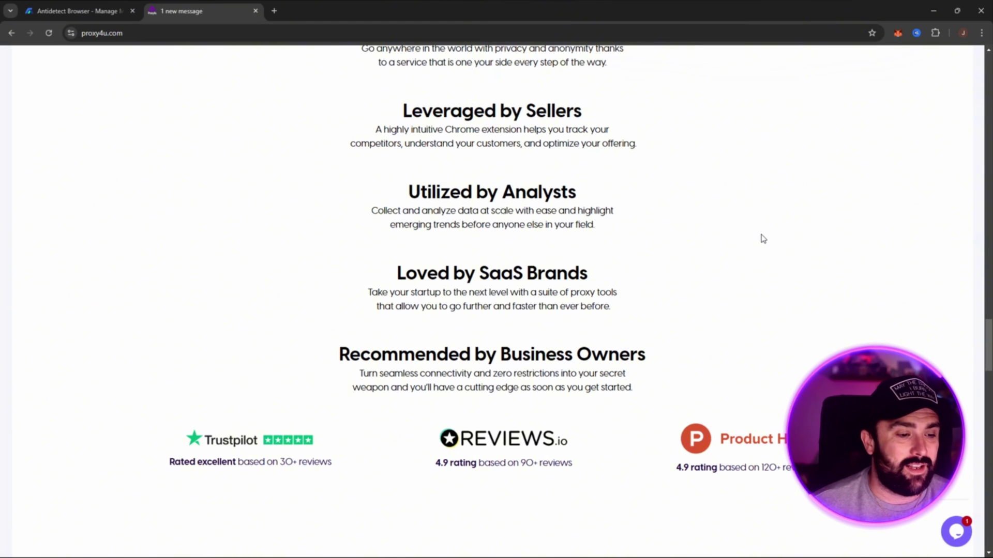
pyautogui.scroll(-2, 757, 250)
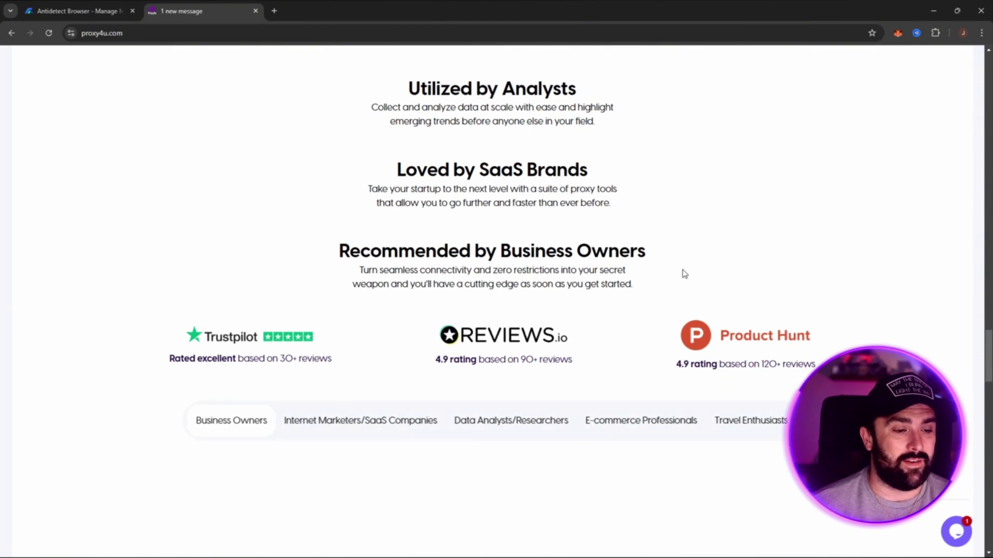
pyautogui.scroll(-1, 688, 287)
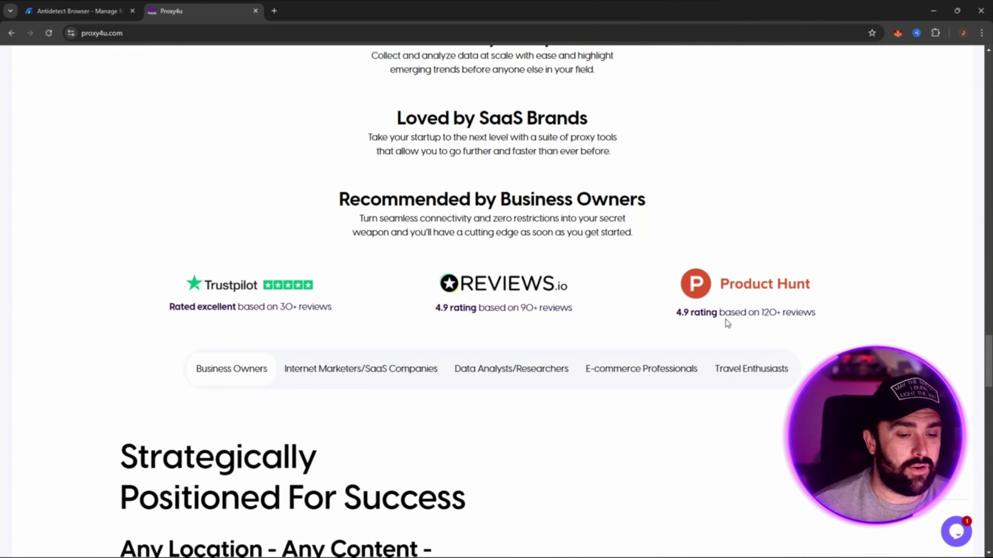
pyautogui.scroll(-5, 778, 309)
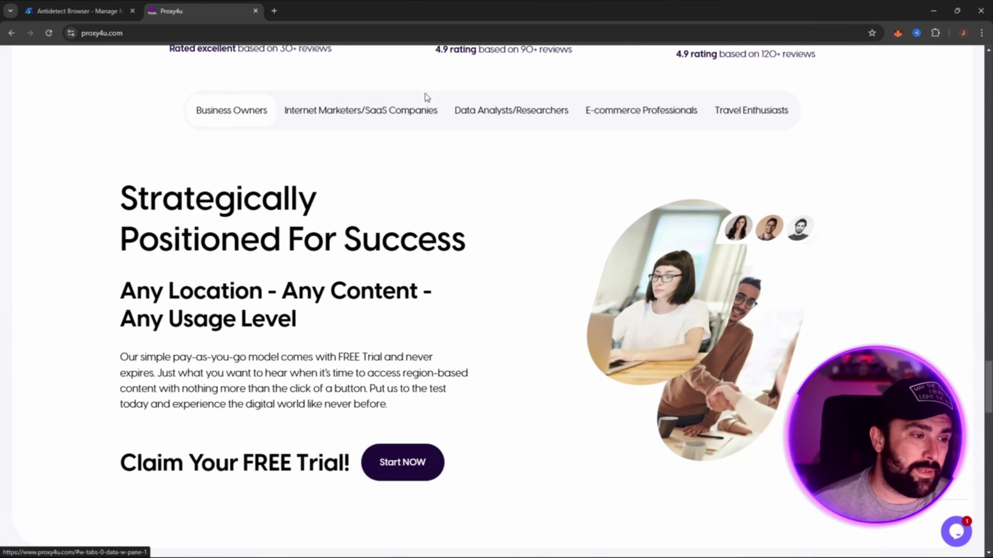
# Step: View the Internet Marketers/SaaS, Data Analysts, E-commerce and Travel Enthusiasts audience tabs
pyautogui.click(374, 115)
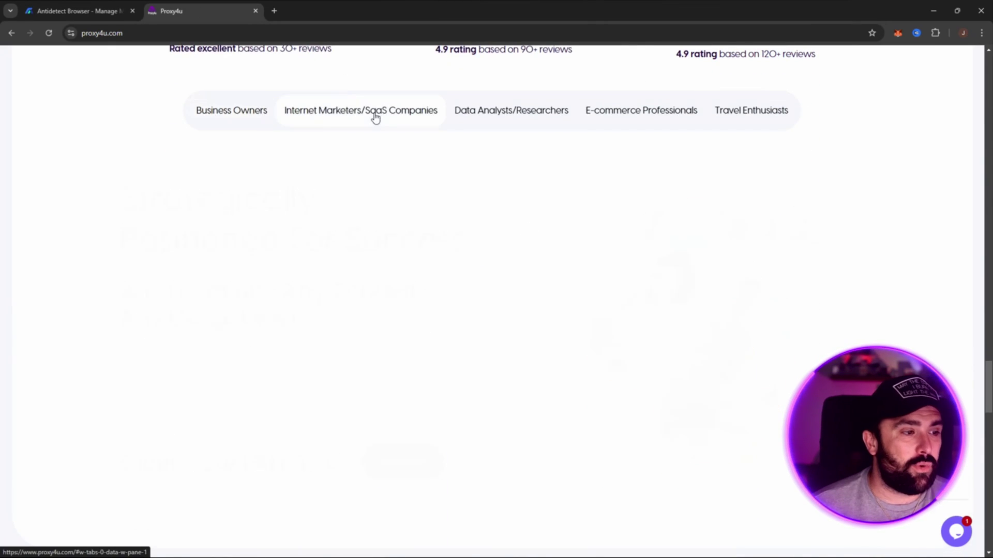
pyautogui.click(523, 121)
pyautogui.click(608, 122)
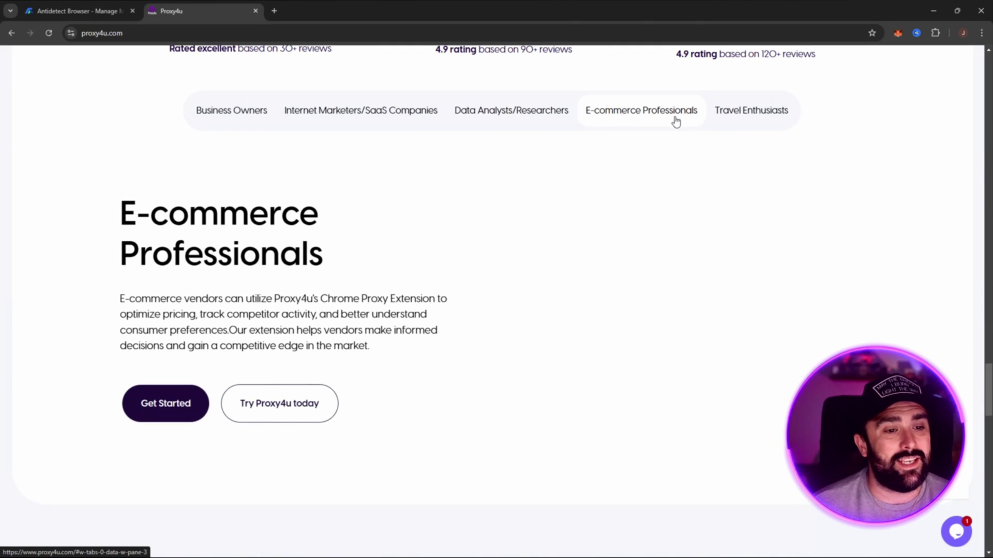
pyautogui.click(735, 122)
pyautogui.scroll(-7, 845, 186)
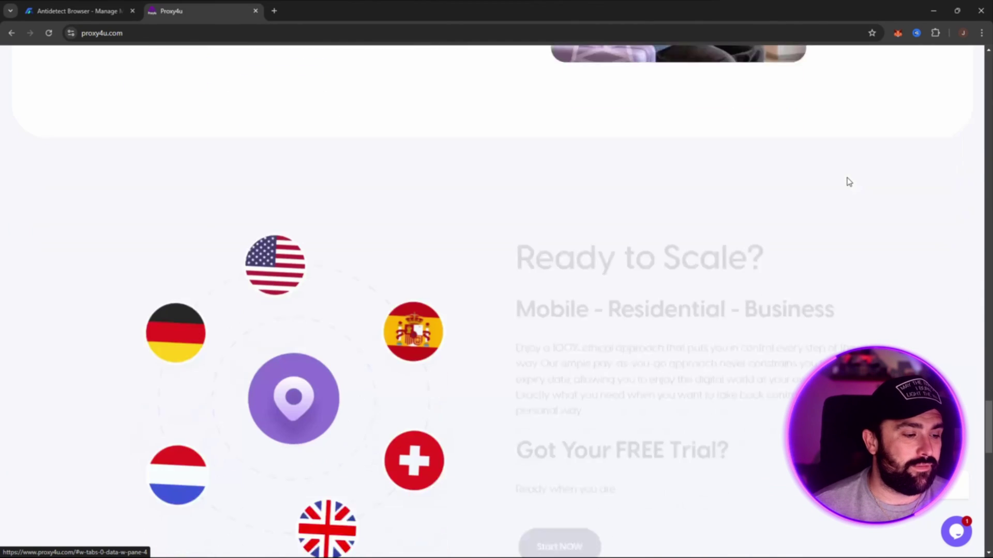
pyautogui.scroll(-3, 849, 185)
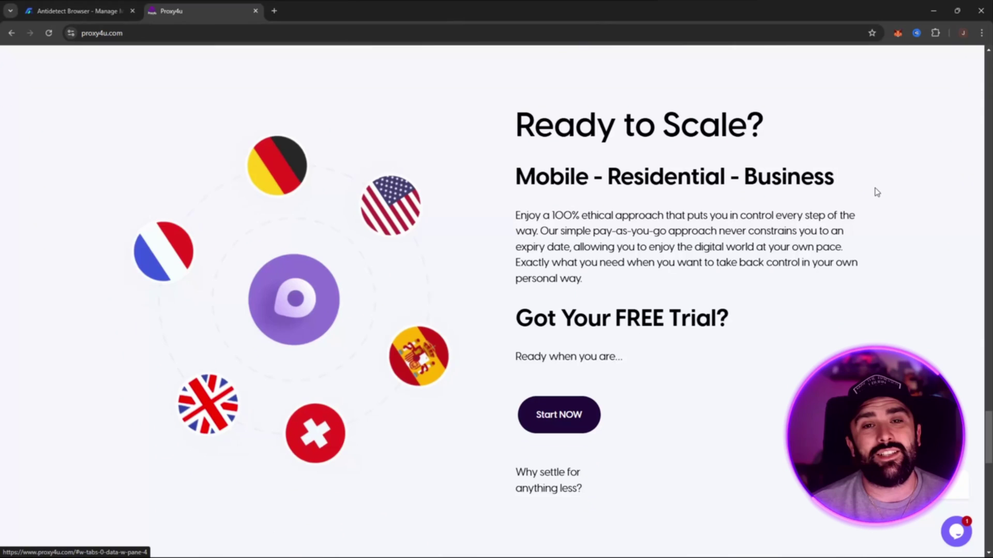
# Step: Return from MostLogin to the Proxy4u homepage and sign in with the saved credentials
pyautogui.click(92, 9)
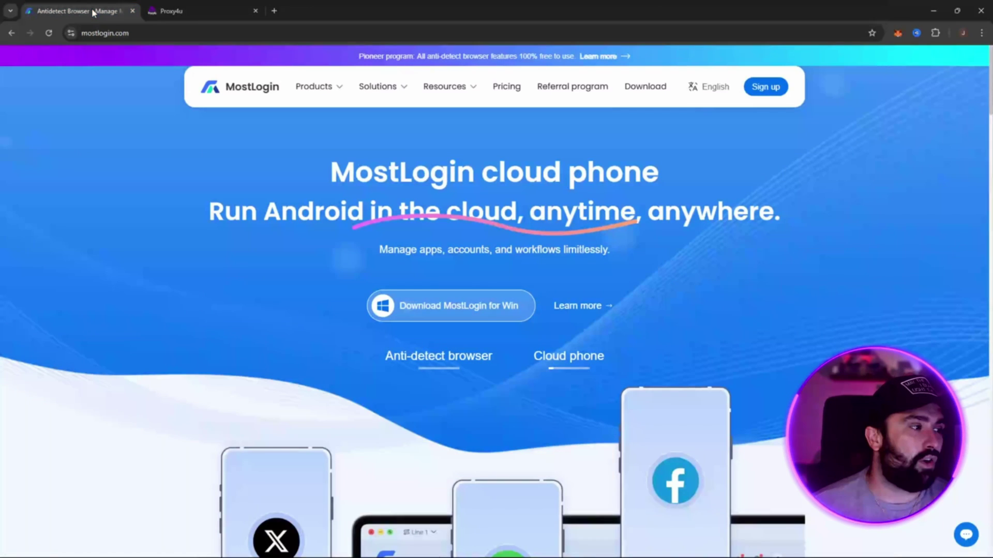
pyautogui.click(214, 15)
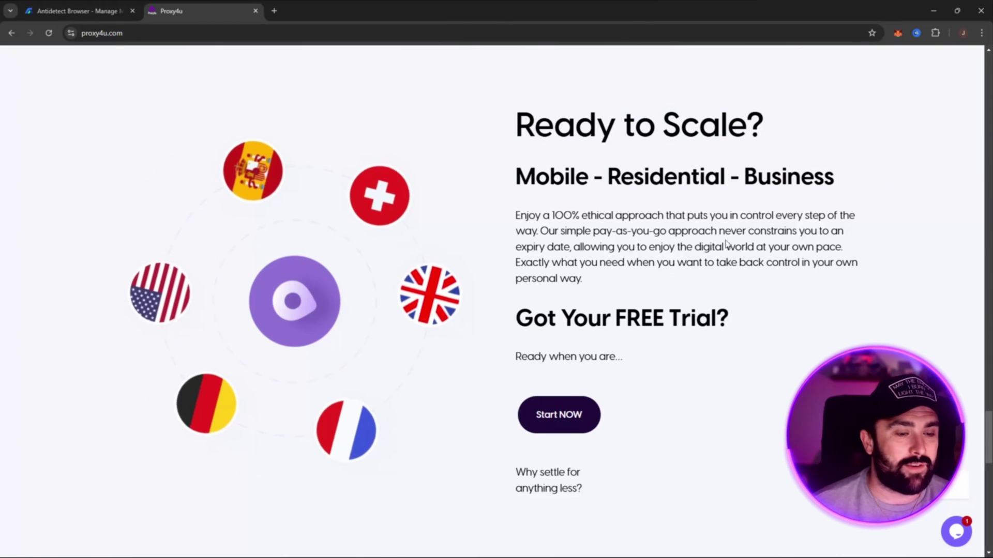
pyautogui.scroll(-1, 592, 252)
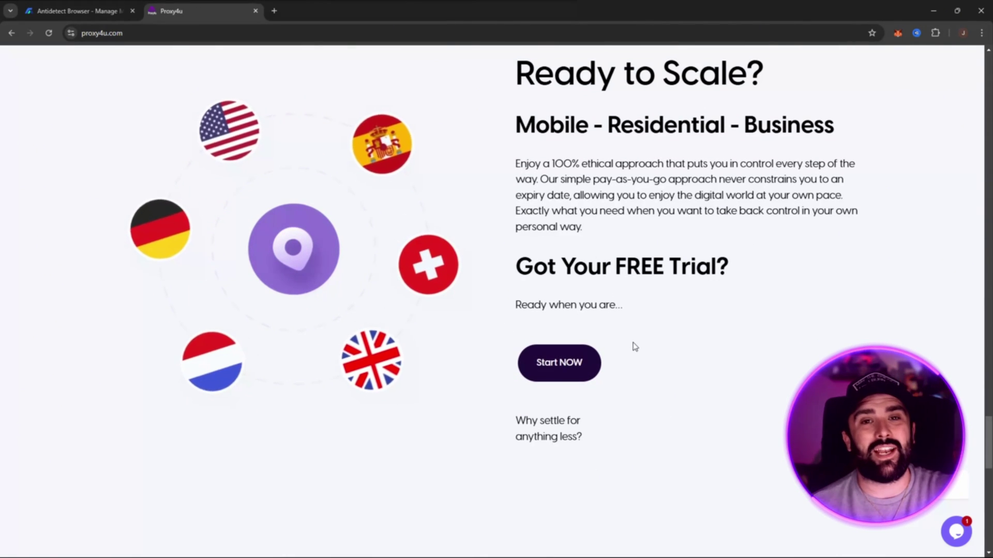
pyautogui.scroll(-9, 724, 348)
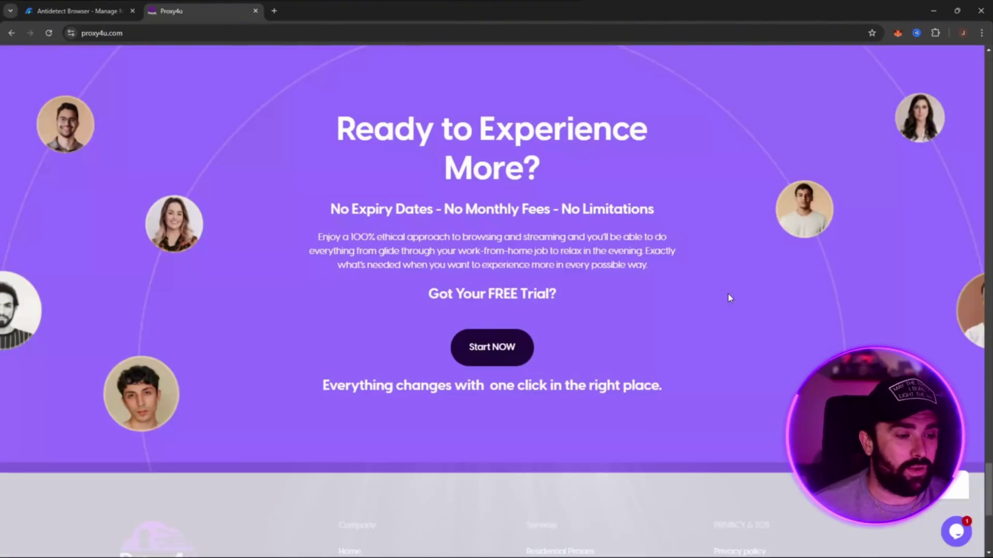
pyautogui.scroll(9, 730, 289)
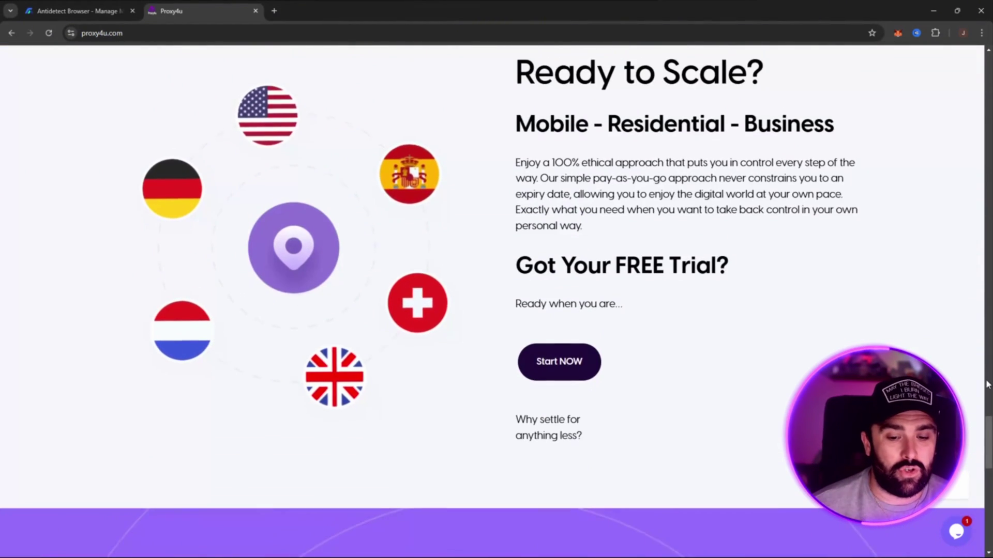
pyautogui.scroll(-9, 988, 385)
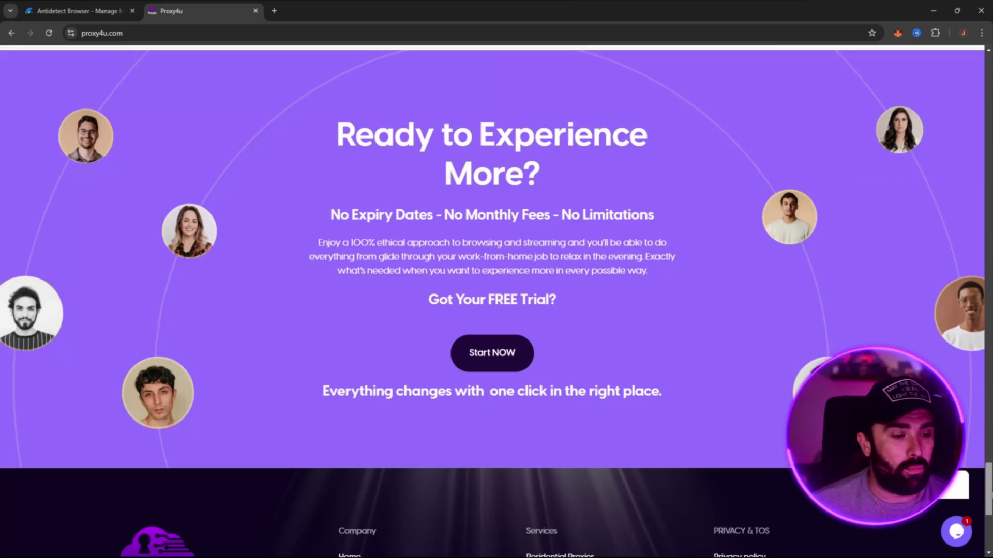
pyautogui.scroll(20, 919, 138)
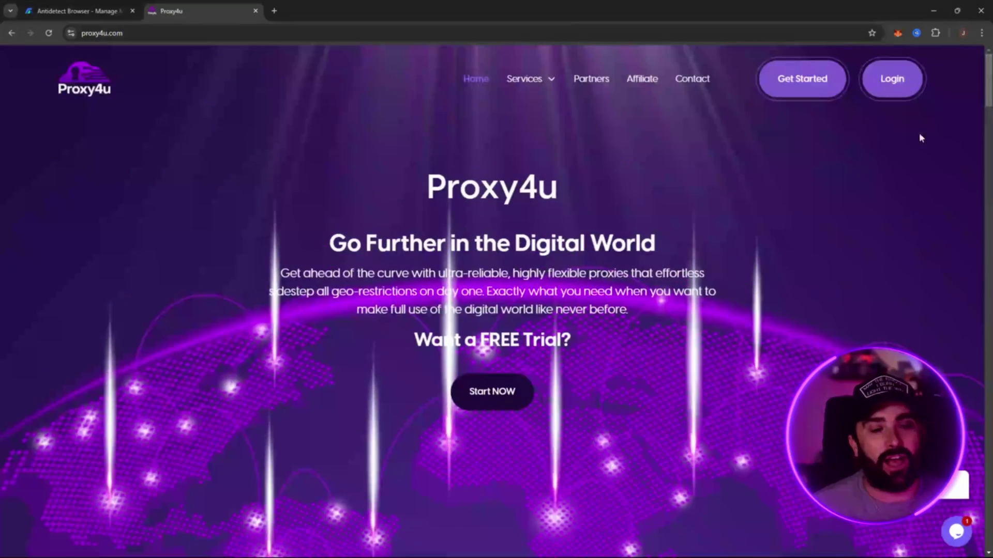
pyautogui.click(895, 81)
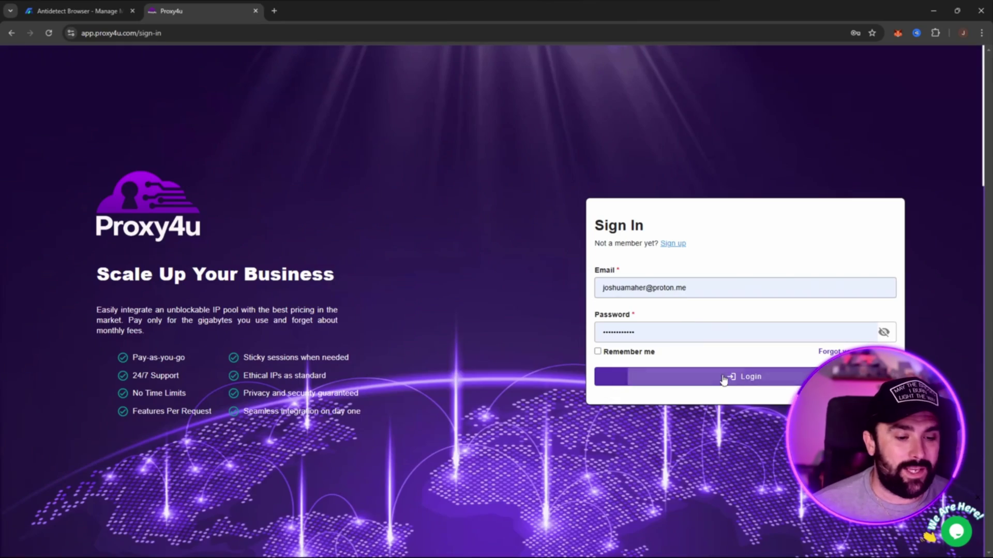
pyautogui.click(729, 377)
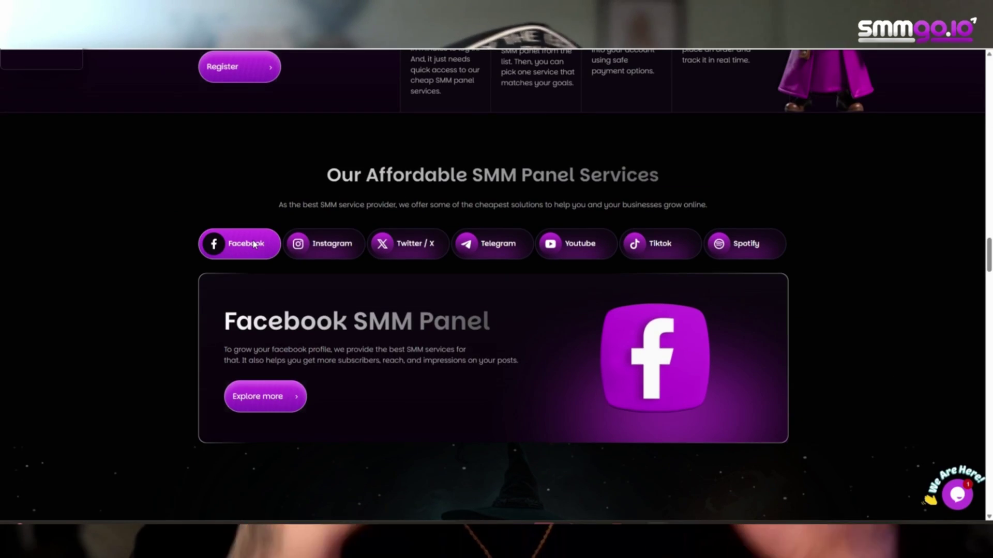
# Step: Preview the Instagram, Twitter/X, Telegram, Youtube, Tiktok and Spotify SMM panel services on smmgo.io
pyautogui.click(350, 244)
pyautogui.click(408, 244)
pyautogui.click(497, 246)
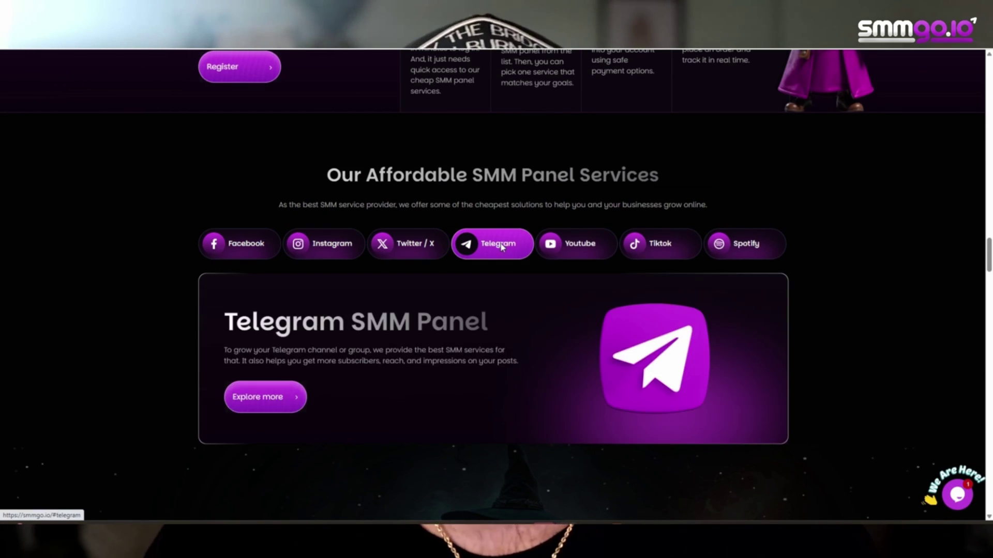
pyautogui.click(599, 247)
pyautogui.click(659, 244)
pyautogui.click(744, 244)
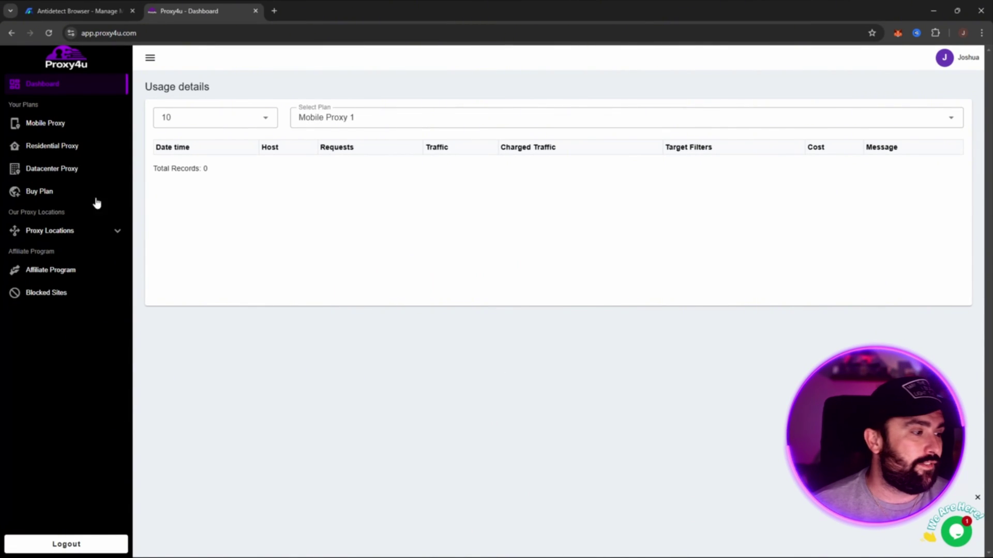
# Step: Compare the Mobile, Residential and Datacenter Proxy plans, ending on Residential's Brazil configuration
pyautogui.click(66, 124)
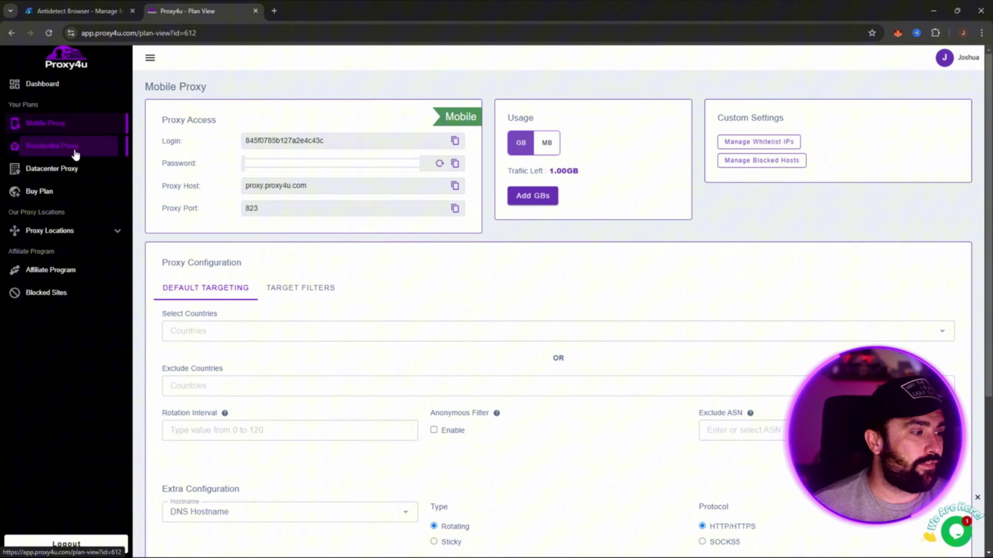
pyautogui.click(71, 149)
pyautogui.click(77, 169)
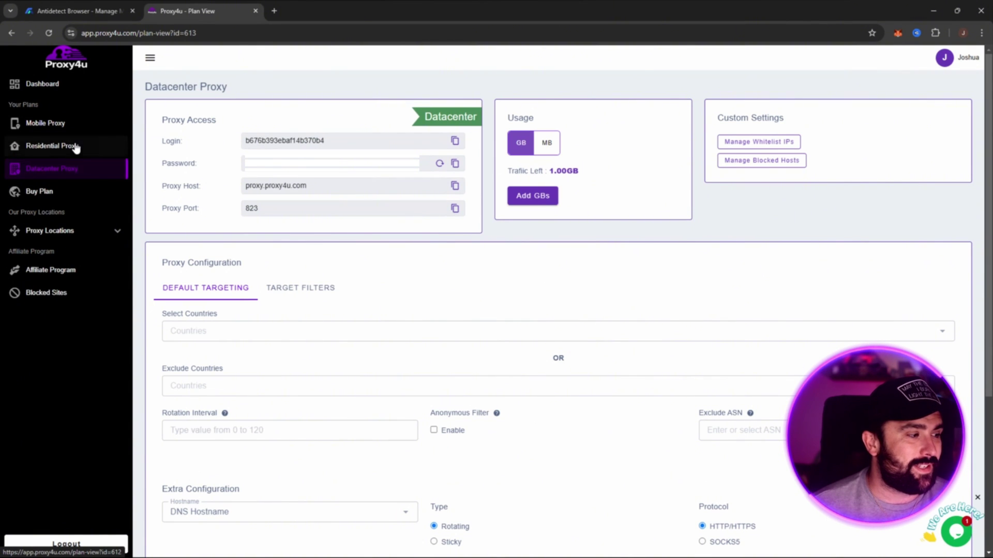
pyautogui.click(73, 148)
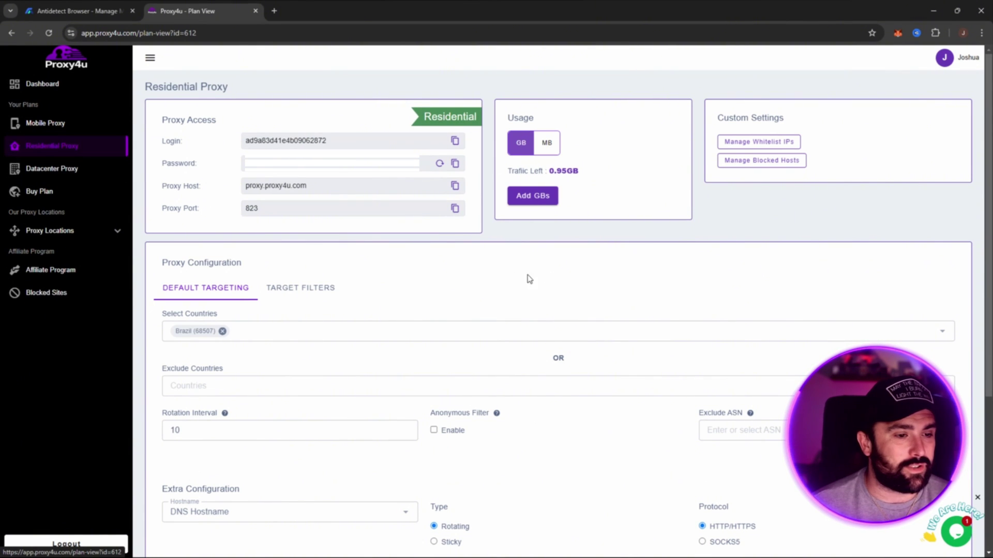
pyautogui.scroll(-2, 567, 275)
pyautogui.scroll(-1, 248, 272)
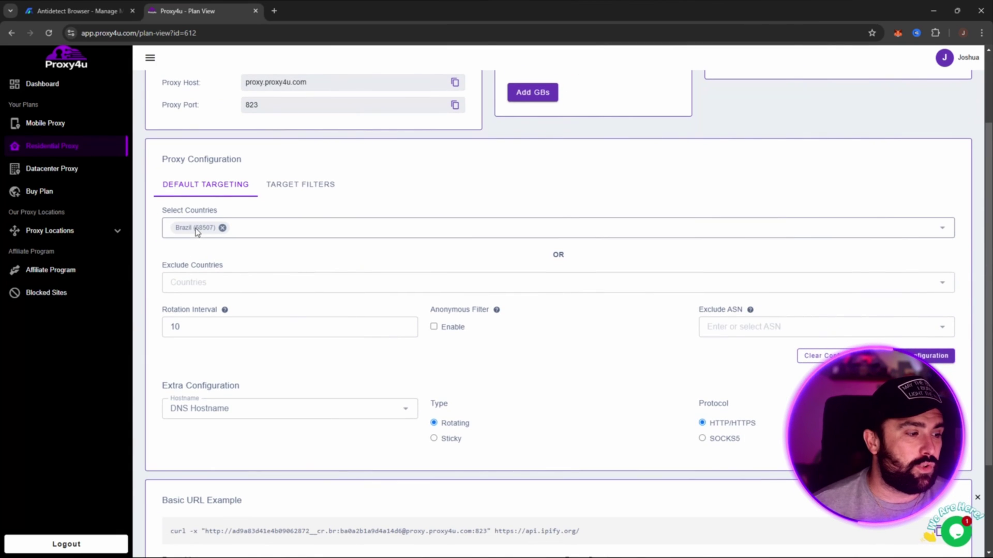
# Step: Browse the Residential plan's target country list, then close it
pyautogui.click(247, 231)
pyautogui.scroll(-5, 269, 306)
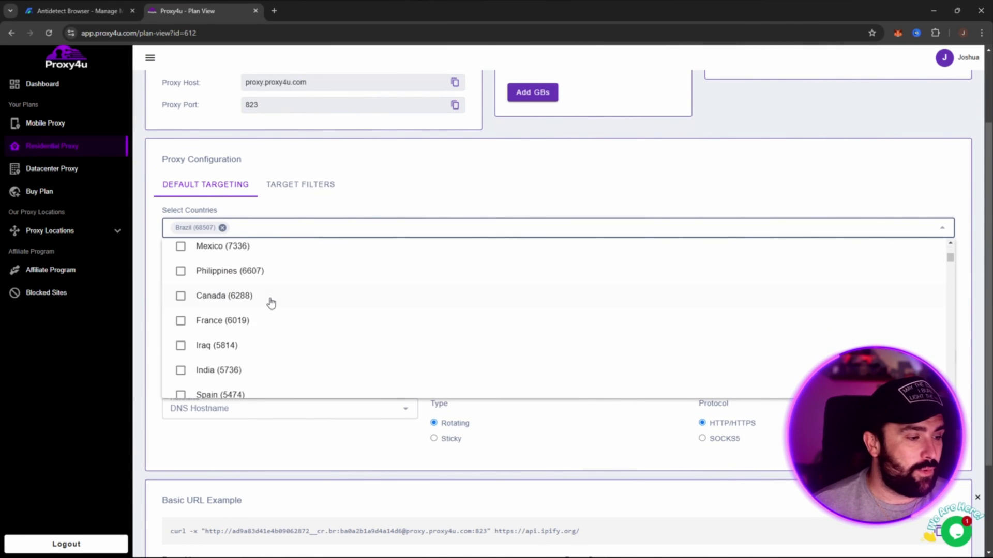
pyautogui.scroll(2, 248, 305)
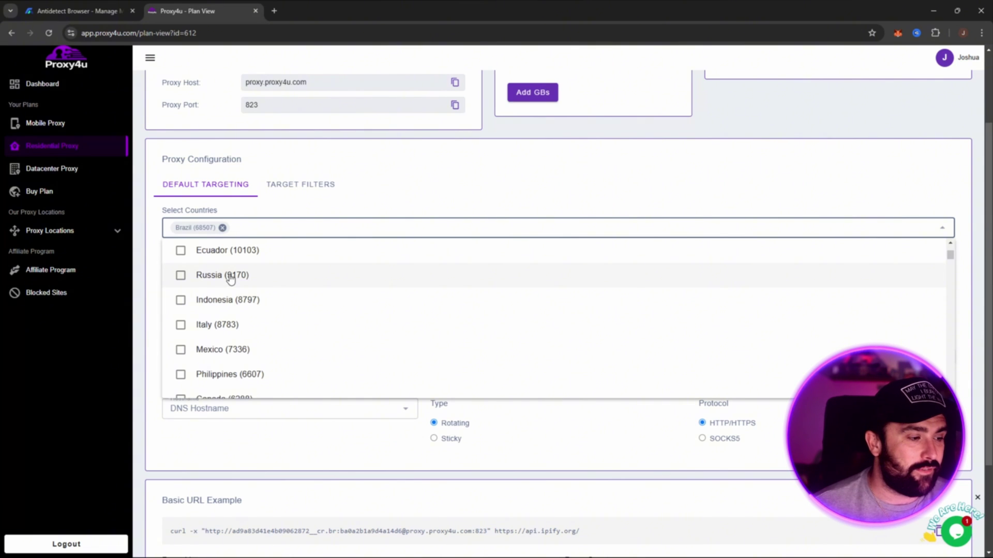
pyautogui.scroll(-3, 251, 303)
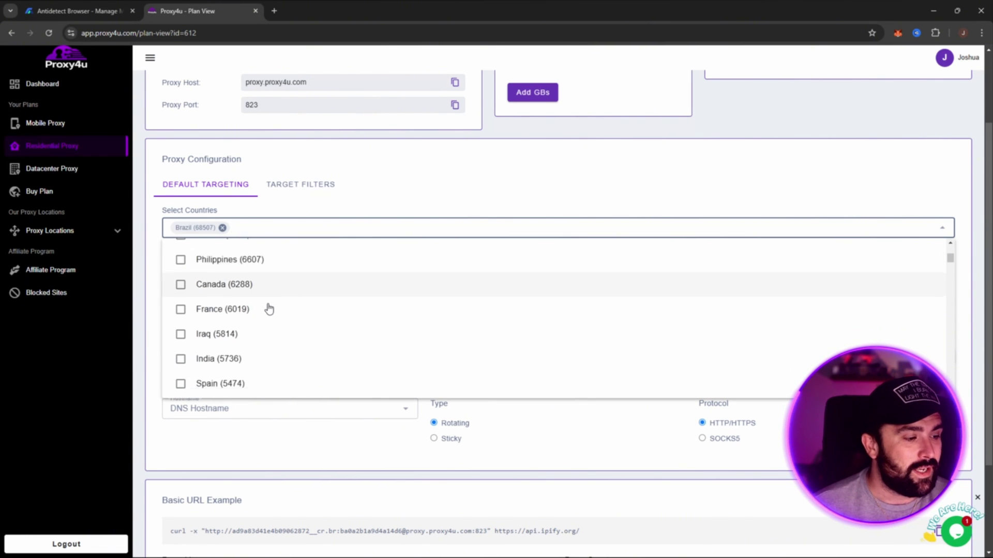
pyautogui.scroll(3, 269, 307)
pyautogui.click(401, 173)
# Step: View Proxy Locations > Residential, listing countries by IP count including Brazil at 68507
pyautogui.click(45, 228)
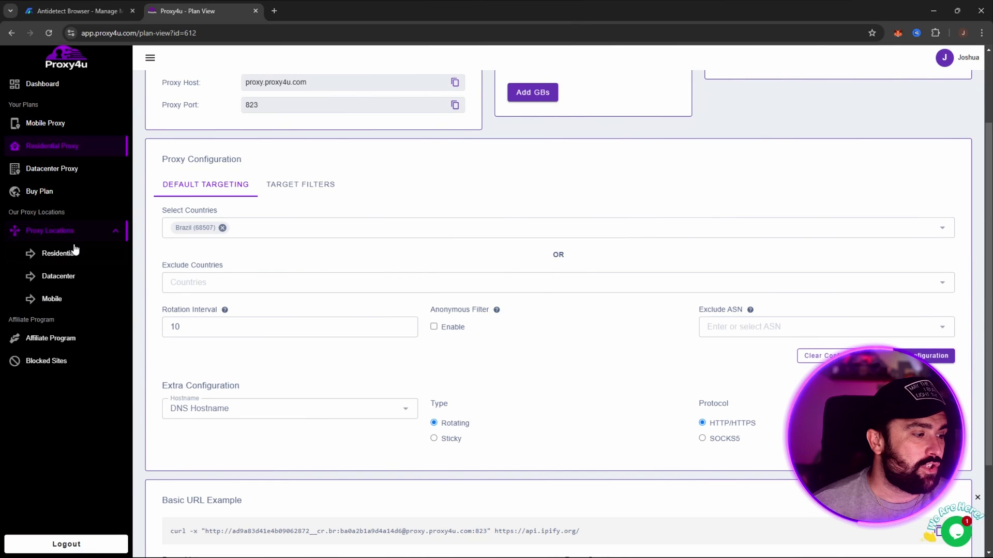
pyautogui.click(75, 253)
pyautogui.scroll(-3, 655, 193)
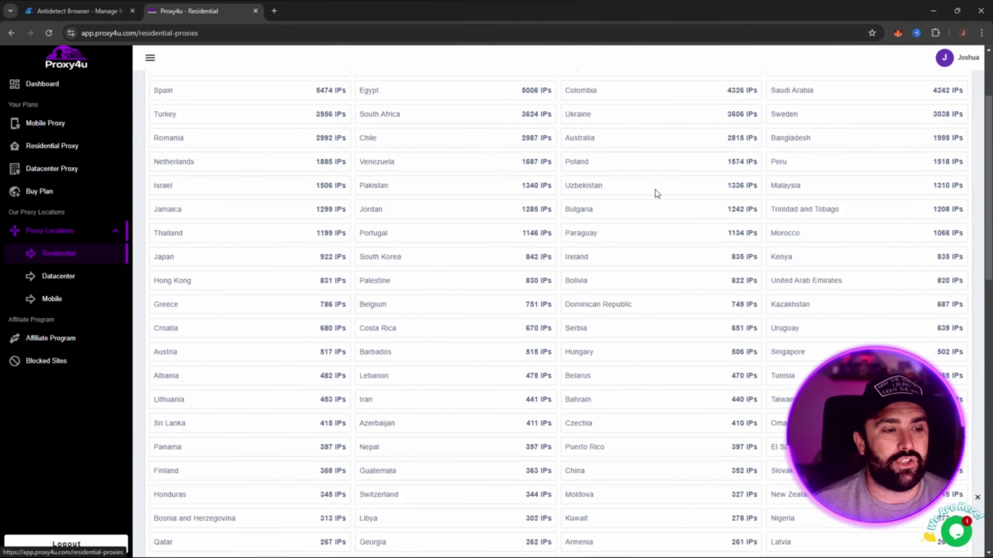
pyautogui.scroll(-10, 737, 239)
pyautogui.scroll(10, 755, 247)
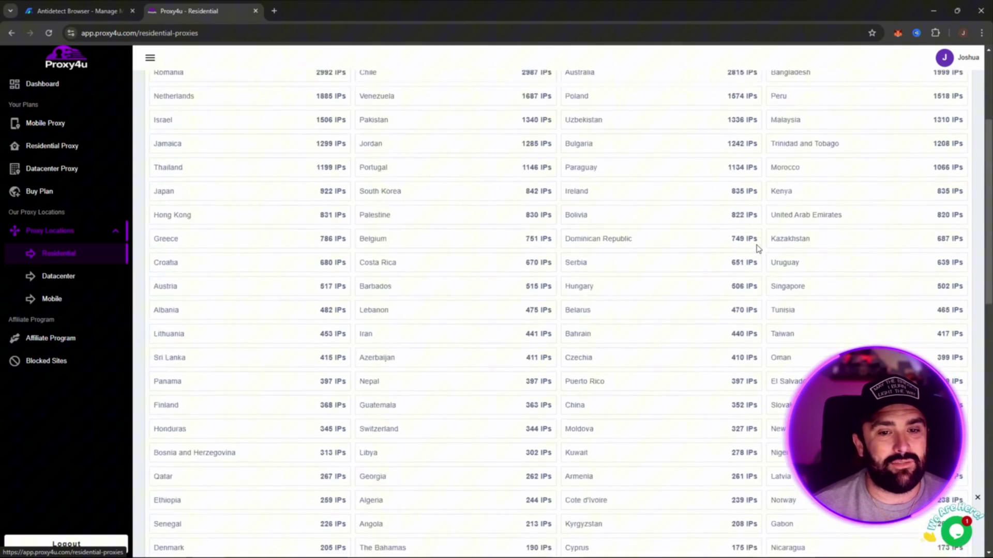
pyautogui.scroll(3, 757, 248)
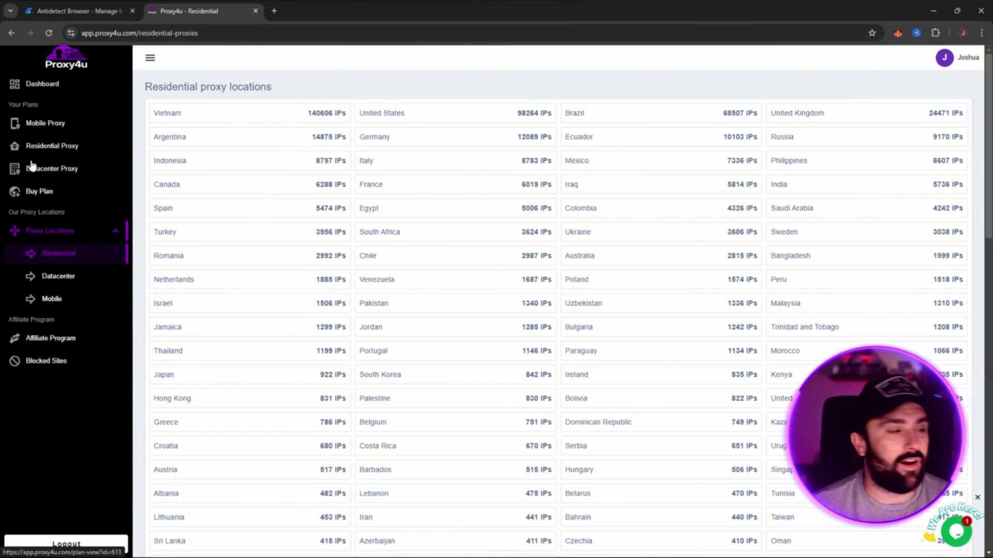
# Step: Return to the Residential Proxy plan page and scroll to its configuration
pyautogui.click(56, 147)
pyautogui.scroll(-1, 552, 248)
pyautogui.scroll(-3, 552, 248)
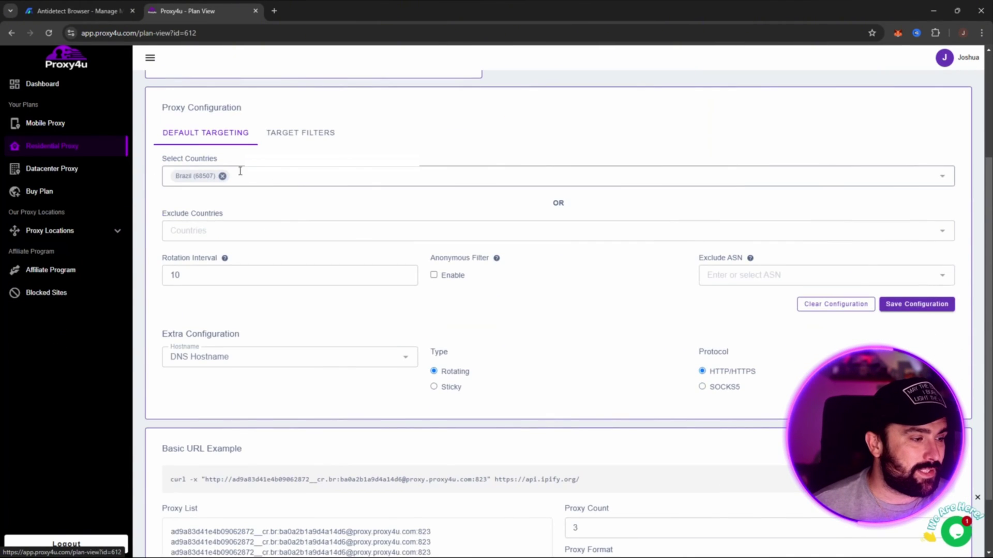
pyautogui.scroll(3, 454, 128)
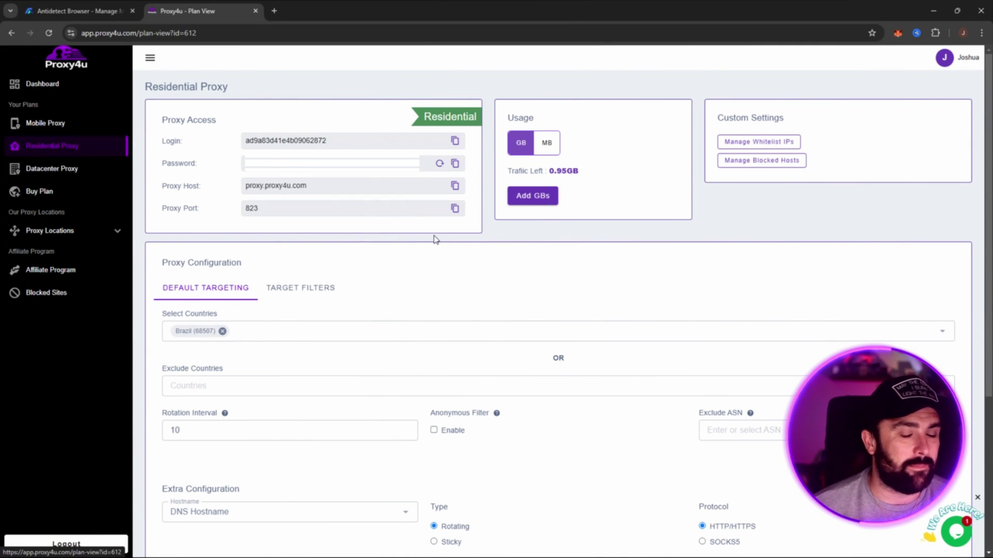
pyautogui.scroll(-4, 435, 239)
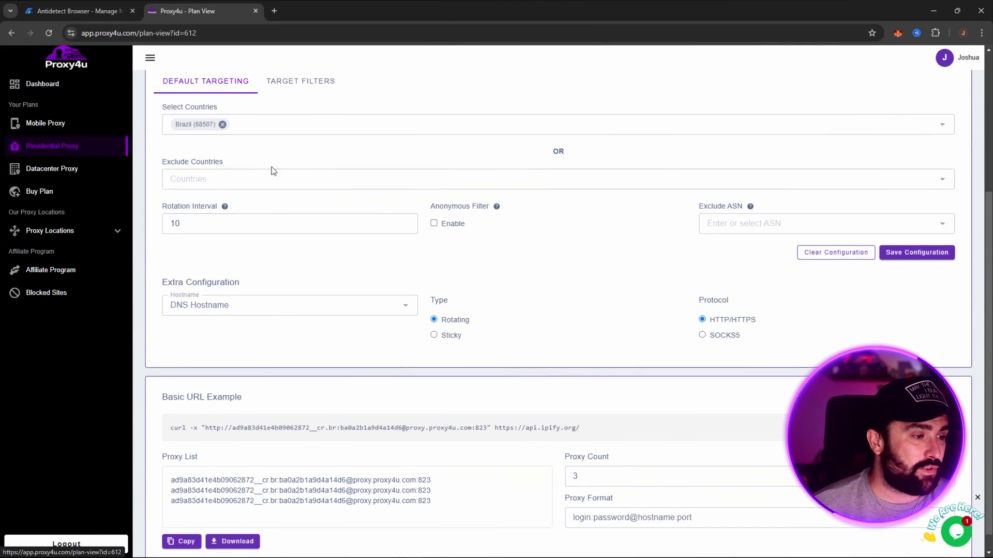
# Step: Leave Rotation Interval at 10 and try the Sticky type before reverting to Rotating
pyautogui.click(210, 224)
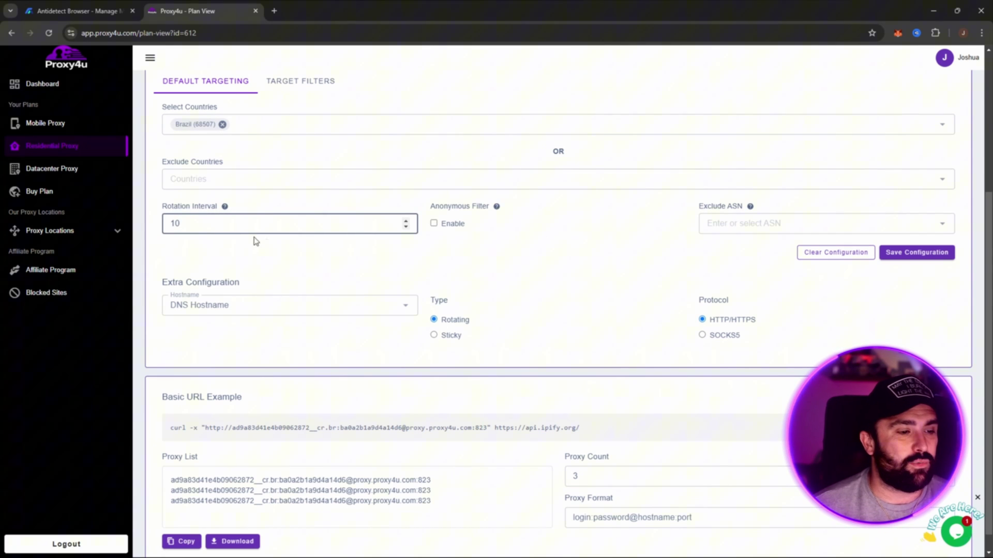
pyautogui.click(344, 253)
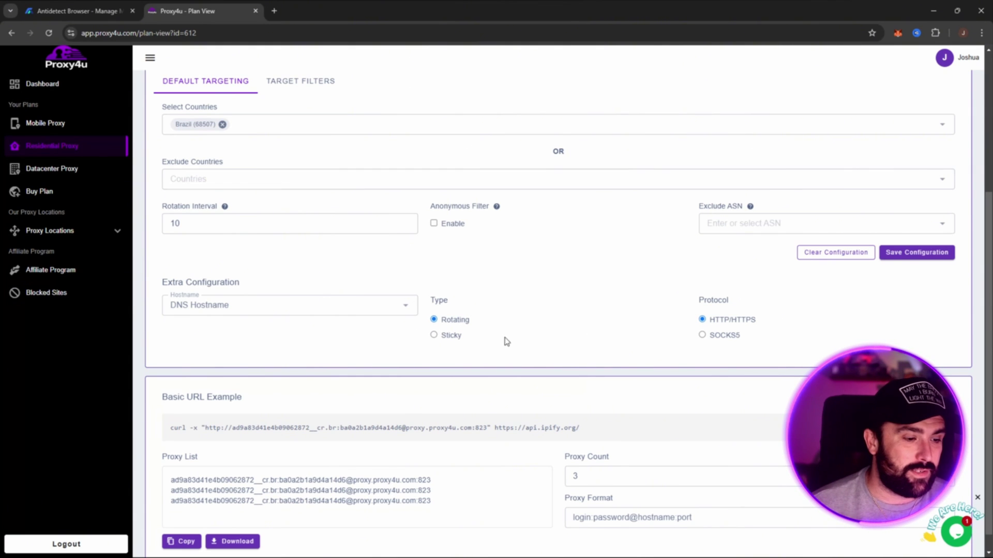
pyautogui.click(434, 336)
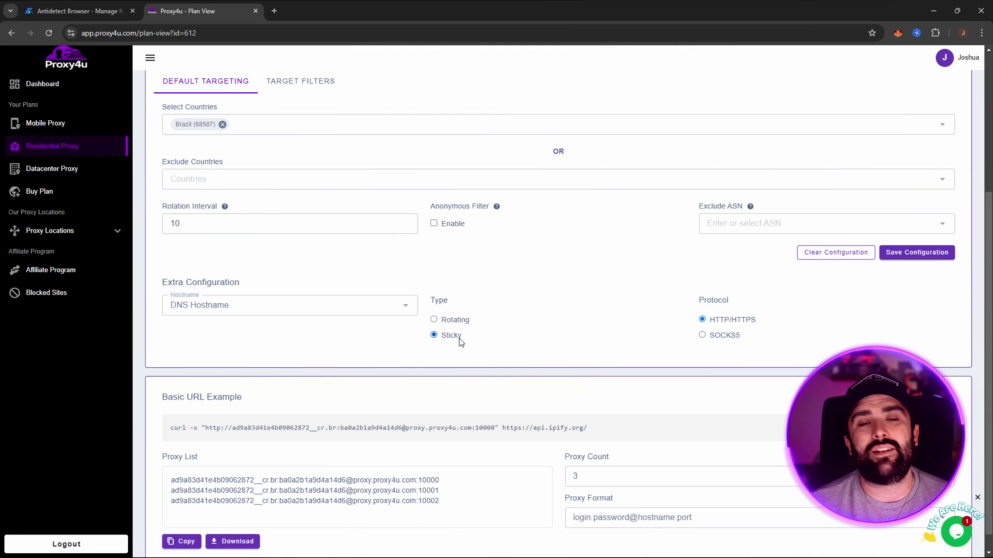
pyautogui.click(435, 320)
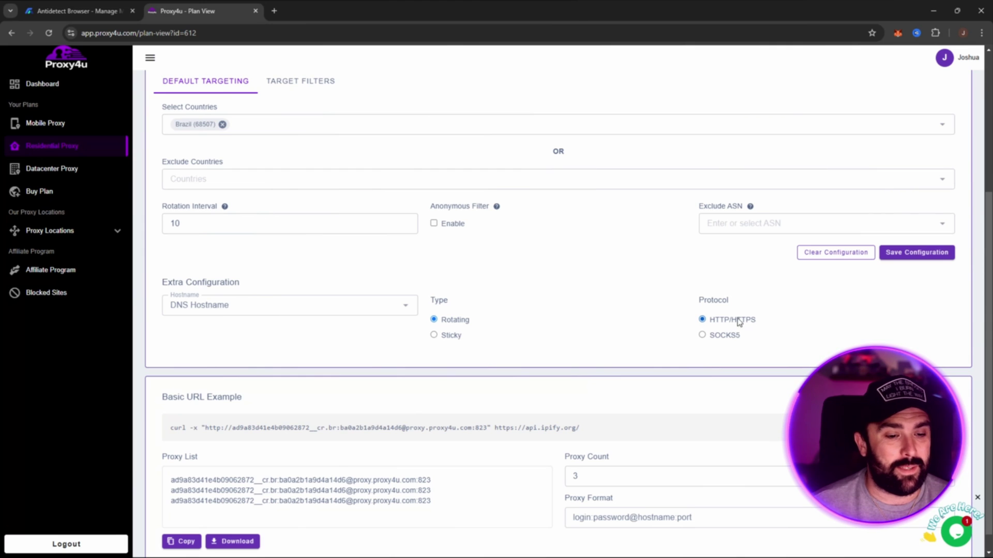
# Step: Highlight and deselect the three Brazil proxy lines, then bring up the MostLogin window
pyautogui.scroll(-1, 481, 274)
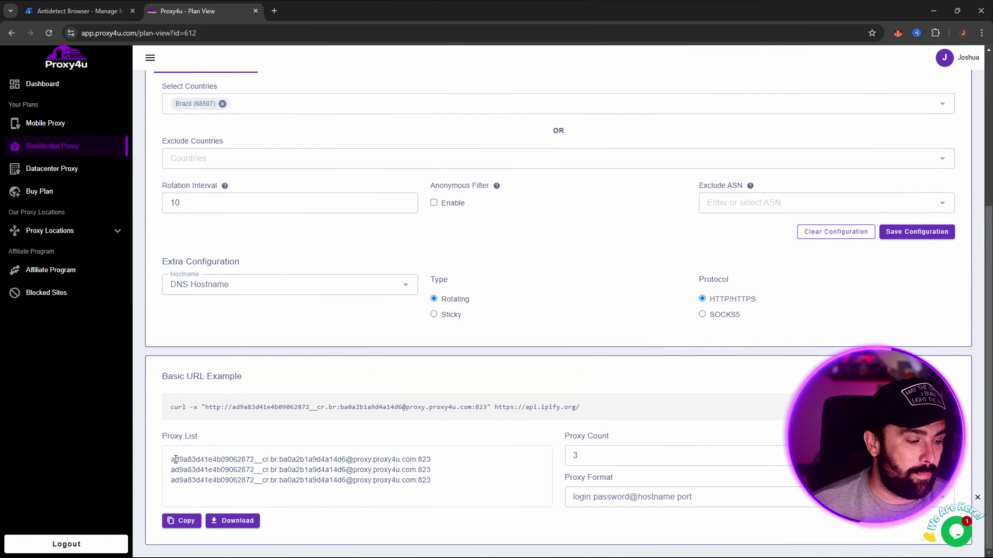
pyautogui.moveTo(175, 459); pyautogui.dragTo(450, 490)
pyautogui.click(449, 490)
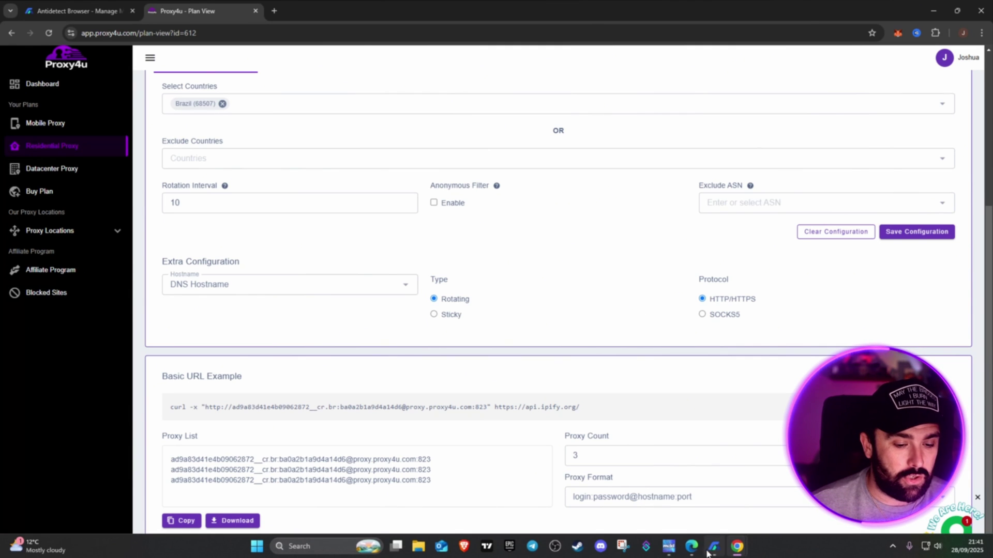
pyautogui.click(714, 546)
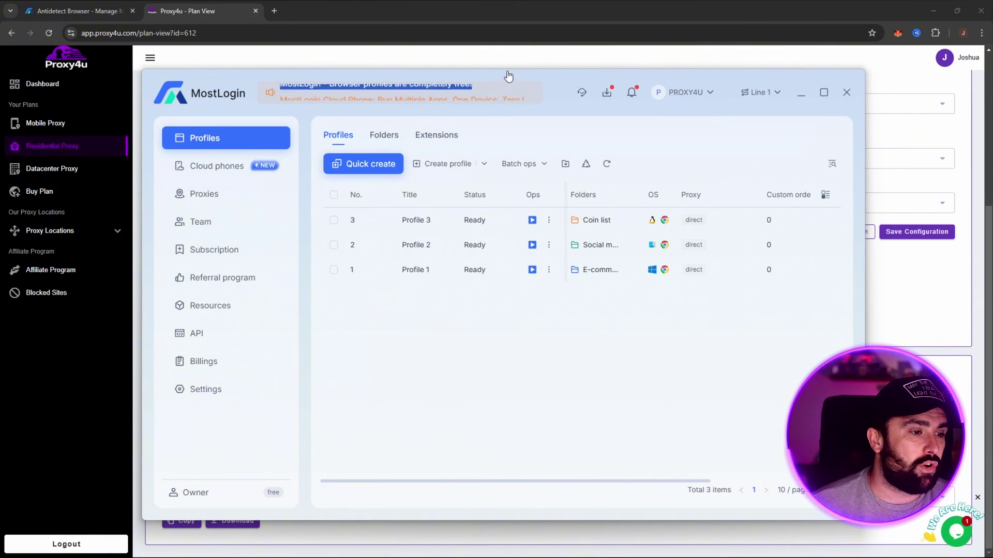
# Step: Quick-create a browser profile titled 'test' in the E-commerce folder
pyautogui.moveTo(552, 79); pyautogui.dragTo(553, 66)
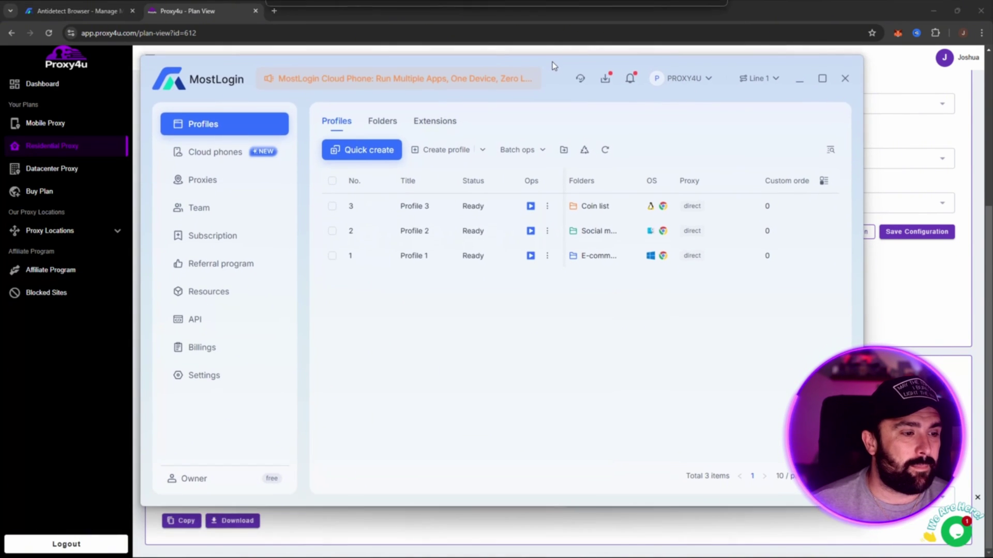
pyautogui.click(378, 153)
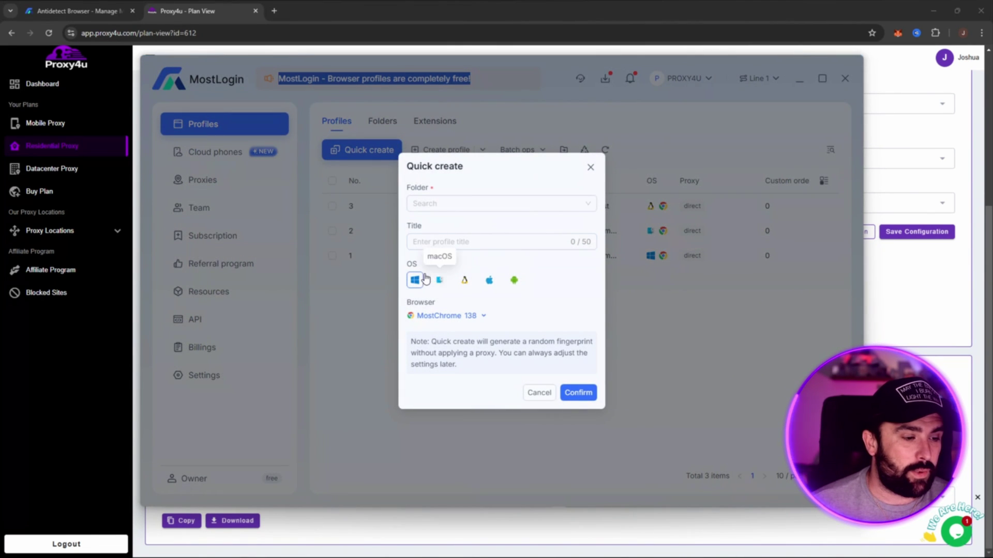
pyautogui.click(435, 204)
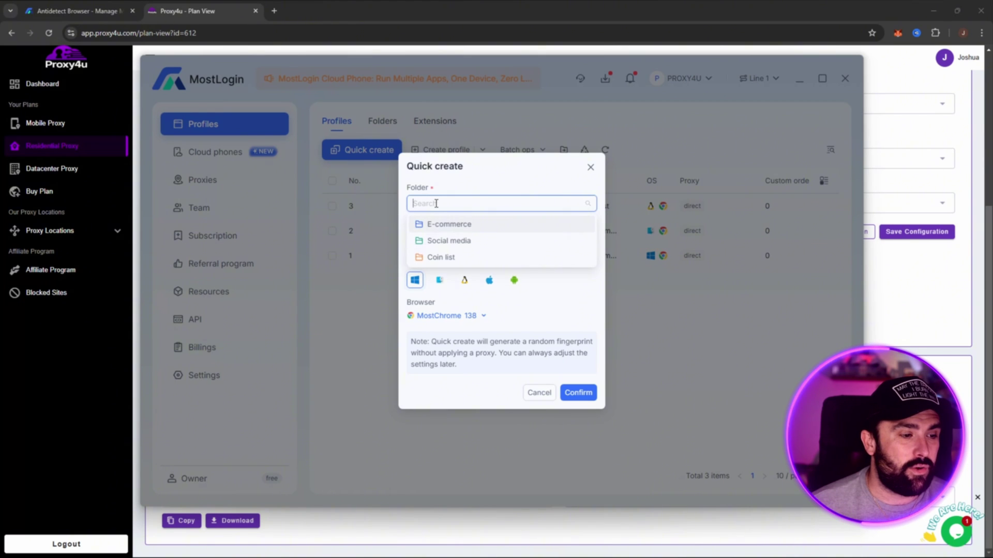
pyautogui.click(480, 191)
pyautogui.click(459, 204)
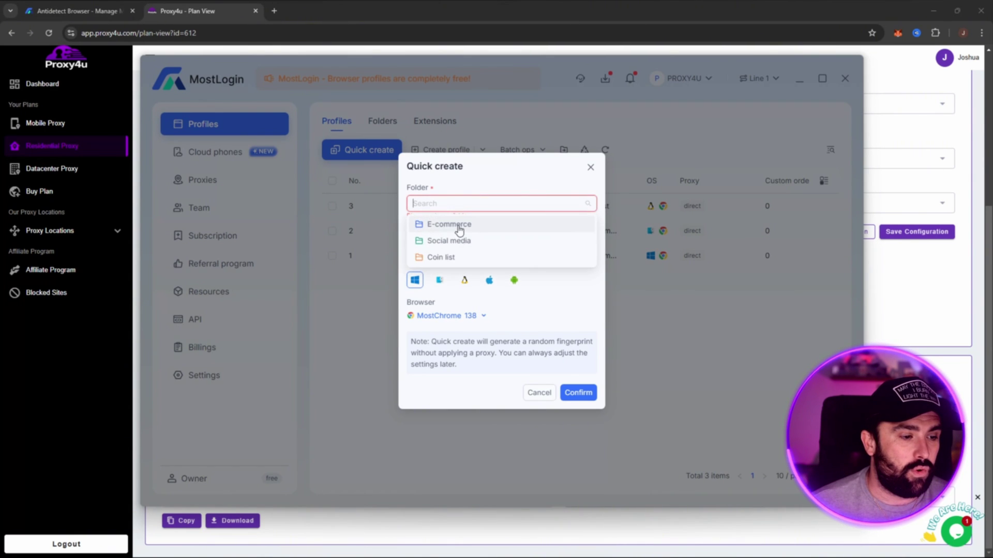
pyautogui.click(456, 224)
pyautogui.click(465, 242)
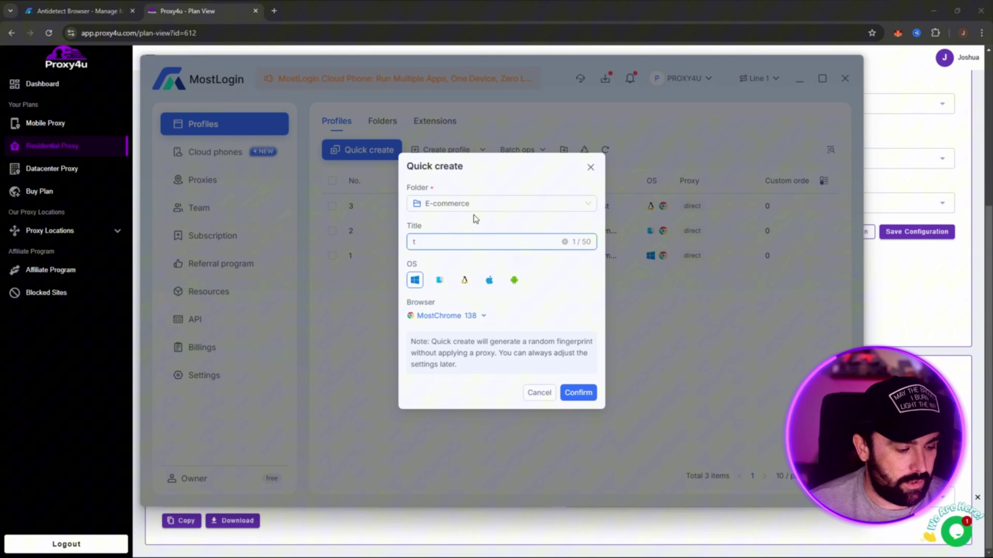
pyautogui.write('test')
pyautogui.click(576, 390)
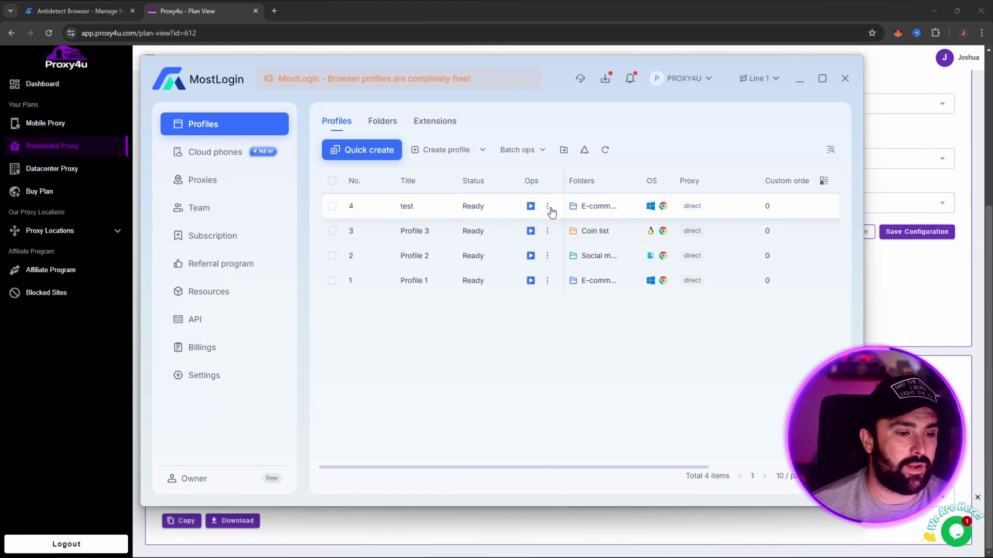
# Step: Open the test profile's editor on its proxy settings
pyautogui.click(547, 206)
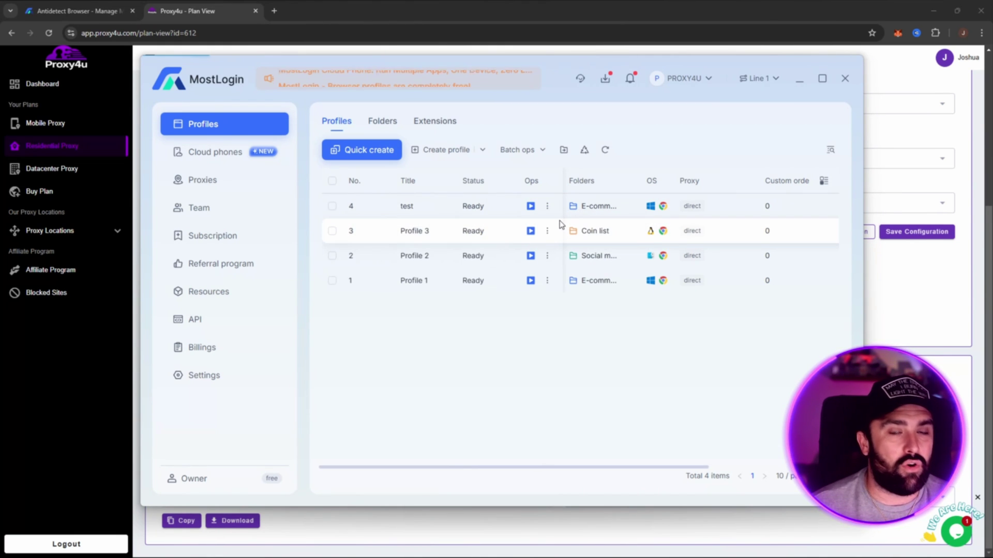
pyautogui.click(561, 226)
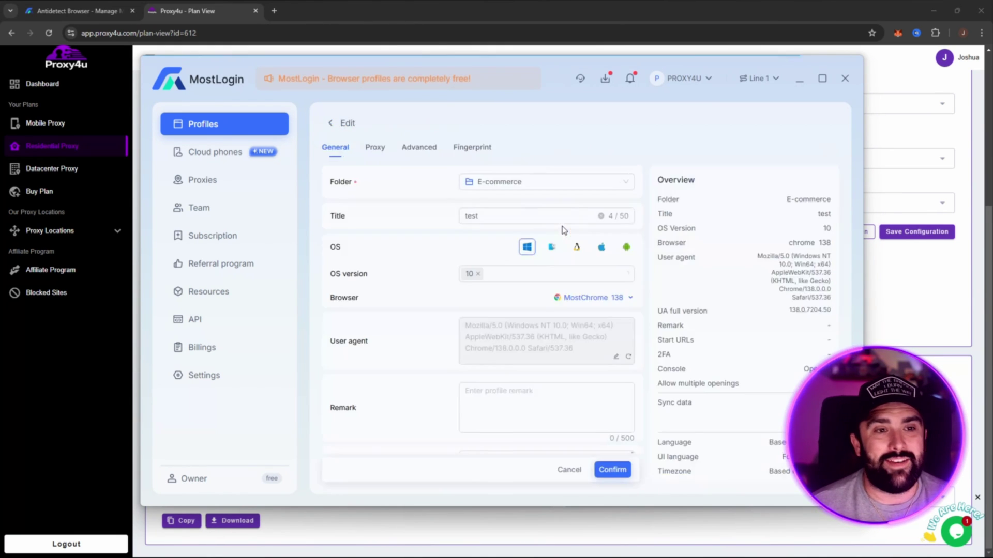
pyautogui.click(375, 148)
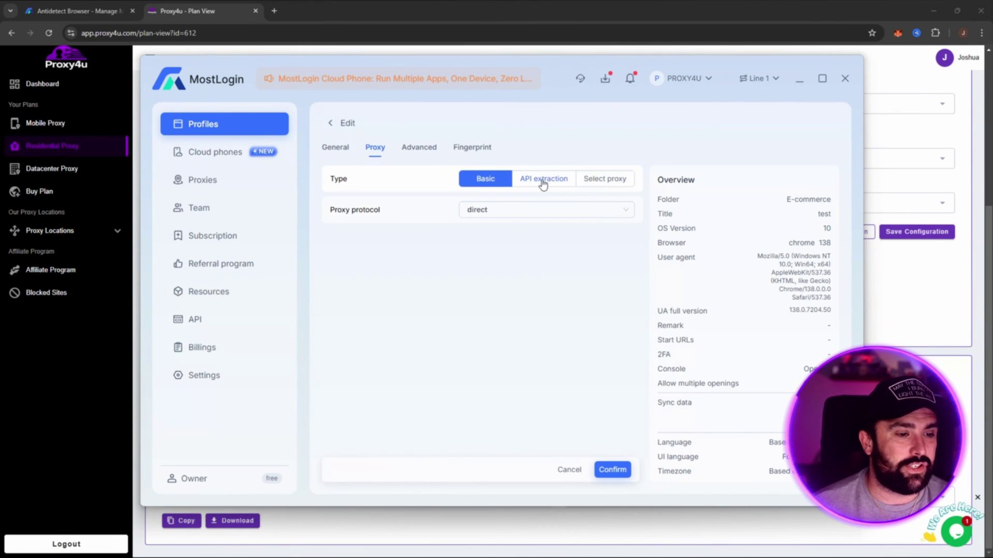
# Step: Keep the proxy on manual Basic entry with the http protocol, then go to Proxy4u
pyautogui.click(600, 181)
pyautogui.click(486, 179)
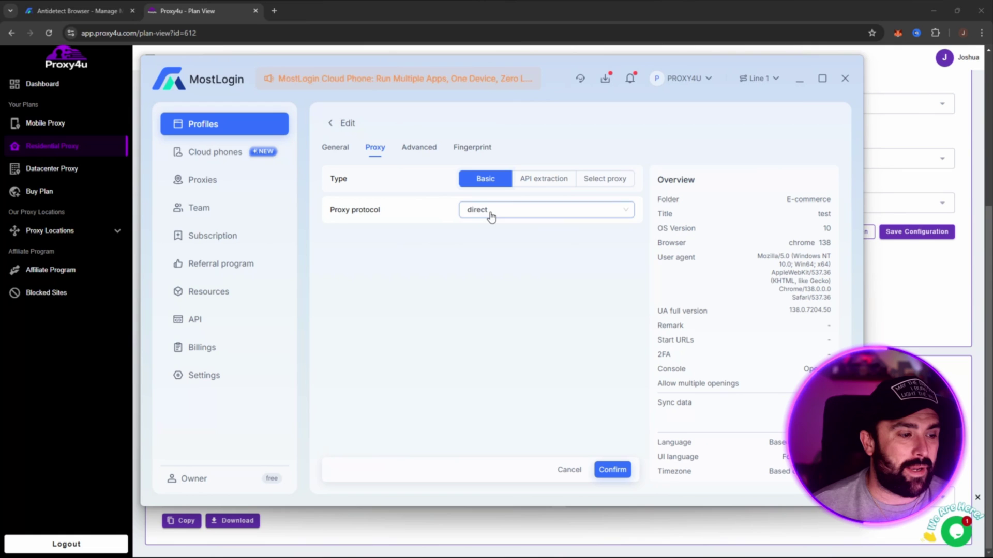
pyautogui.click(512, 210)
pyautogui.click(477, 252)
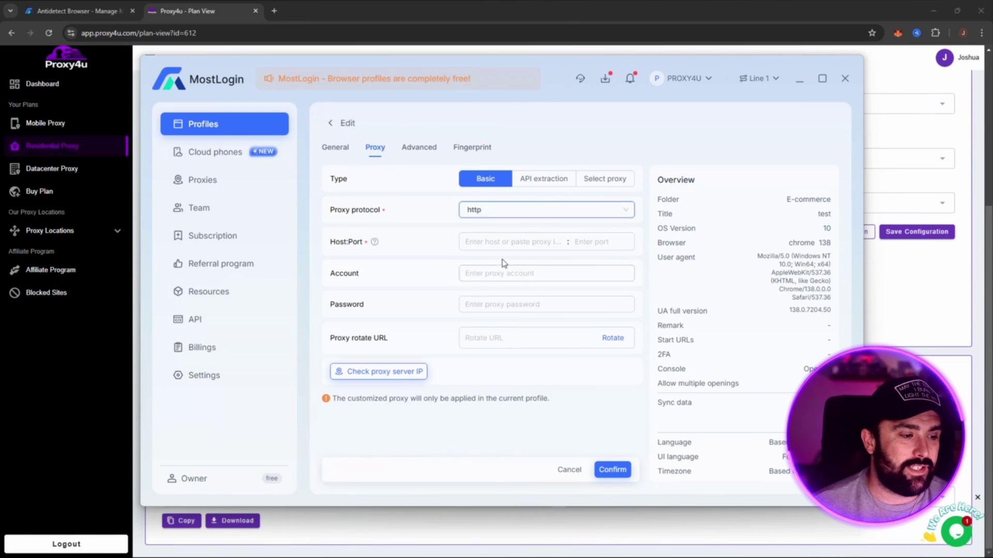
pyautogui.moveTo(375, 243)
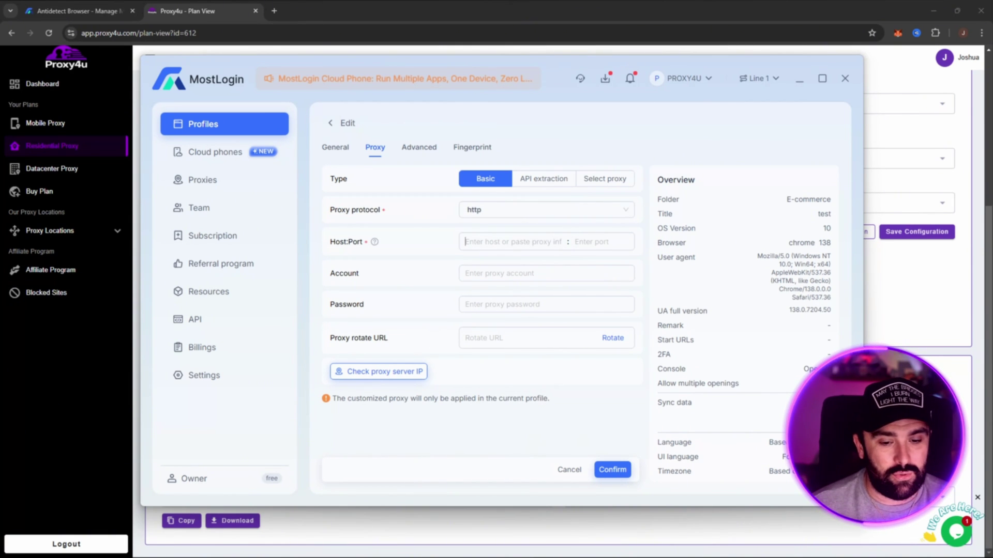
pyautogui.hotkey('alt', 'Tab')
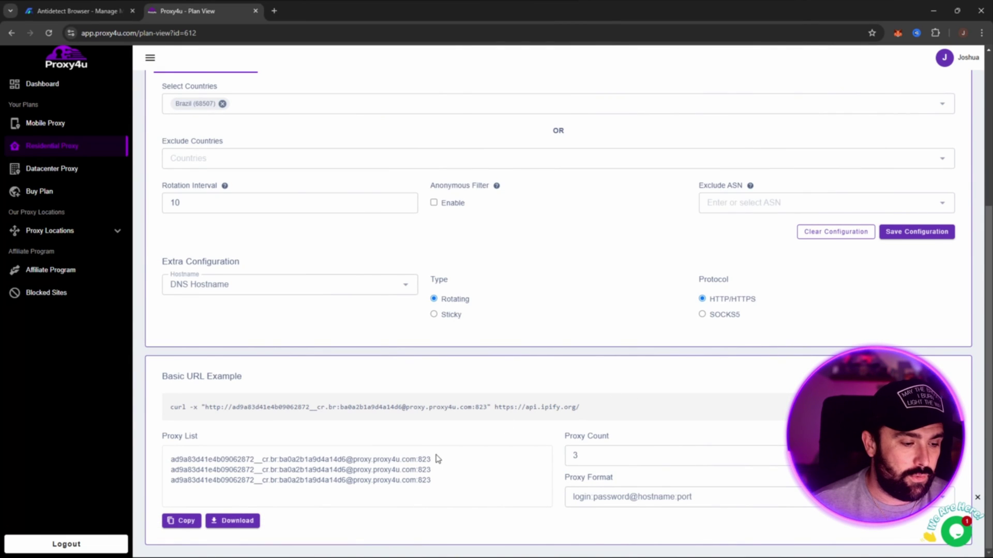
# Step: Copy the first Brazil proxy line into the test profile's Host:Port field
pyautogui.moveTo(173, 460); pyautogui.dragTo(427, 460)
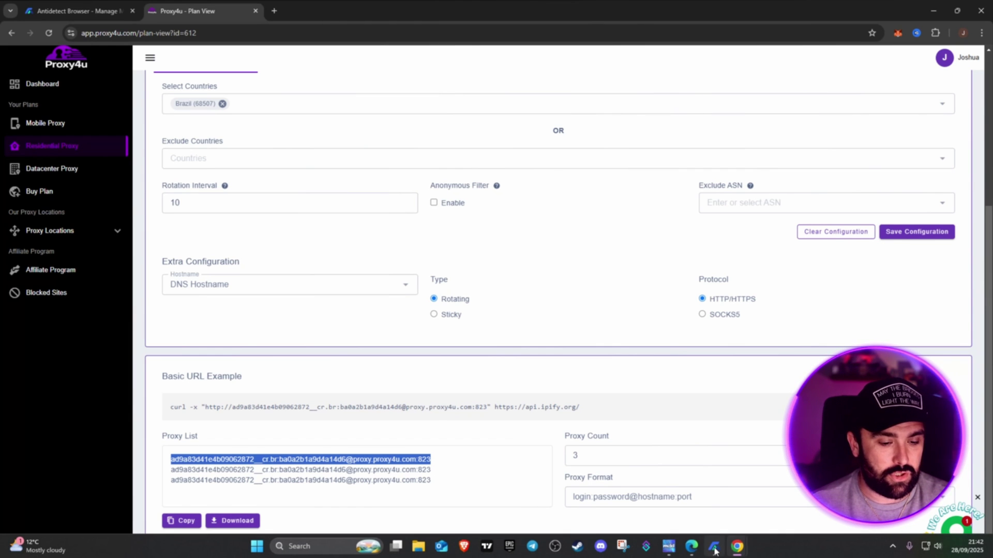
pyautogui.click(714, 547)
pyautogui.click(497, 243)
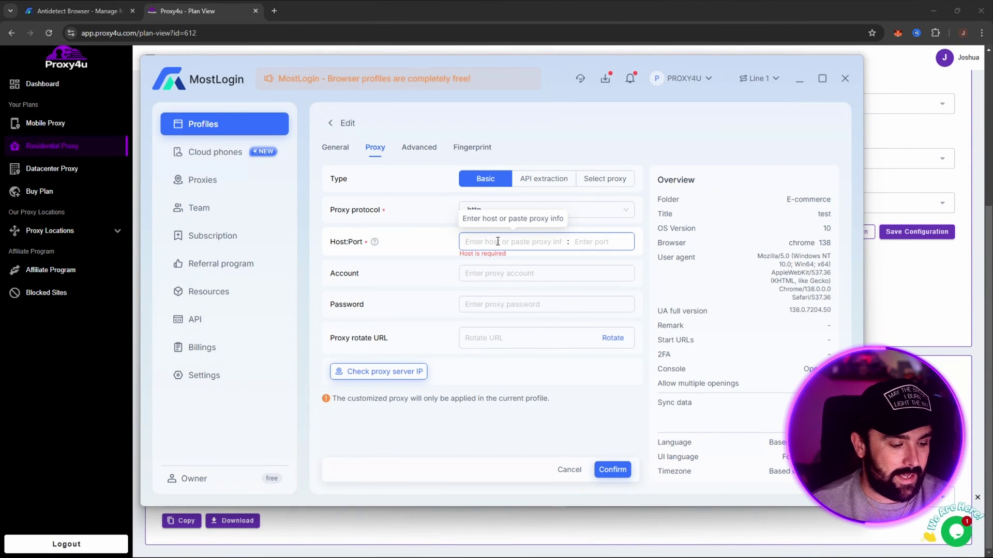
pyautogui.hotkey('ctrl', 'v')
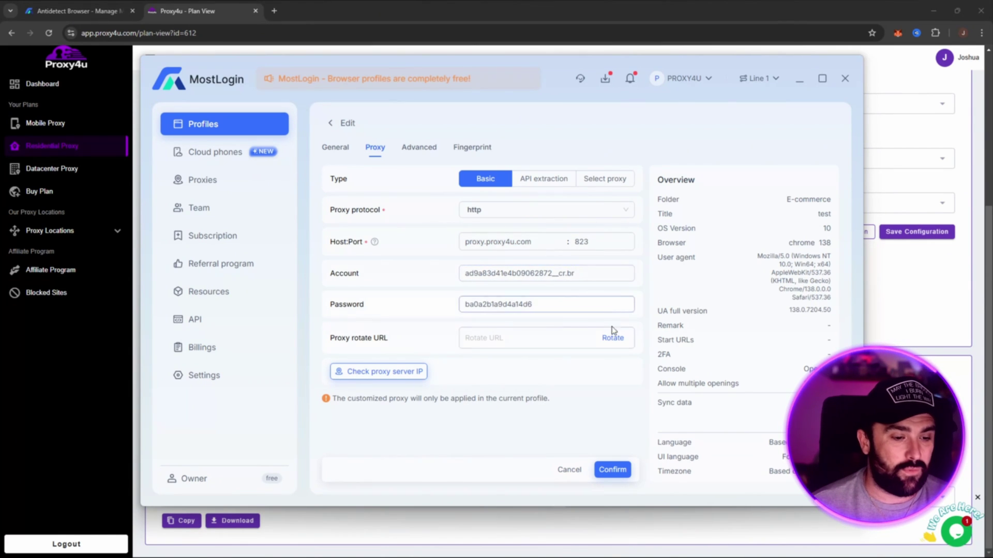
# Step: Check the proxy's IP, confirm it resolves to Brazil, and save the profile's proxy settings
pyautogui.click(381, 375)
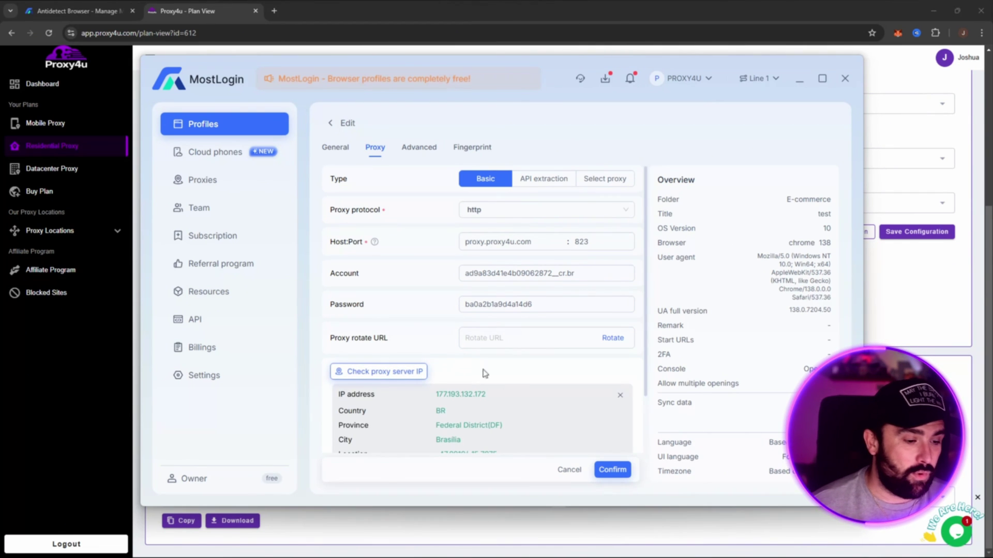
pyautogui.scroll(-1, 517, 383)
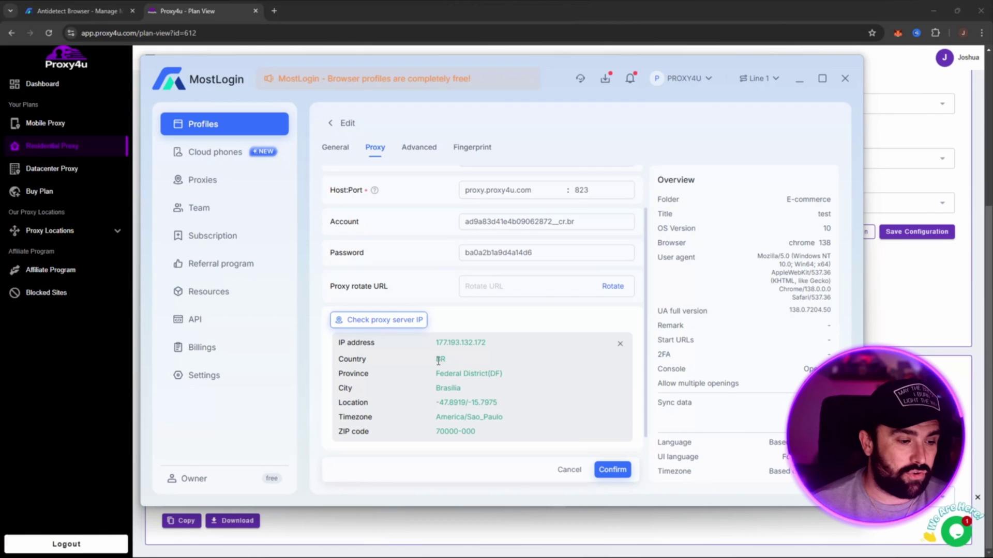
pyautogui.moveTo(434, 389); pyautogui.dragTo(461, 389)
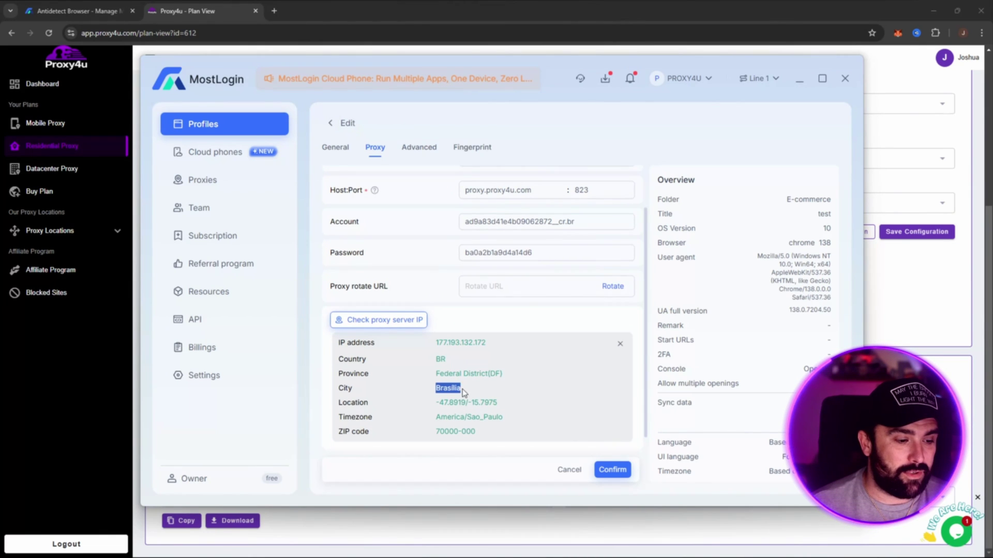
pyautogui.click(473, 398)
pyautogui.scroll(-1, 505, 405)
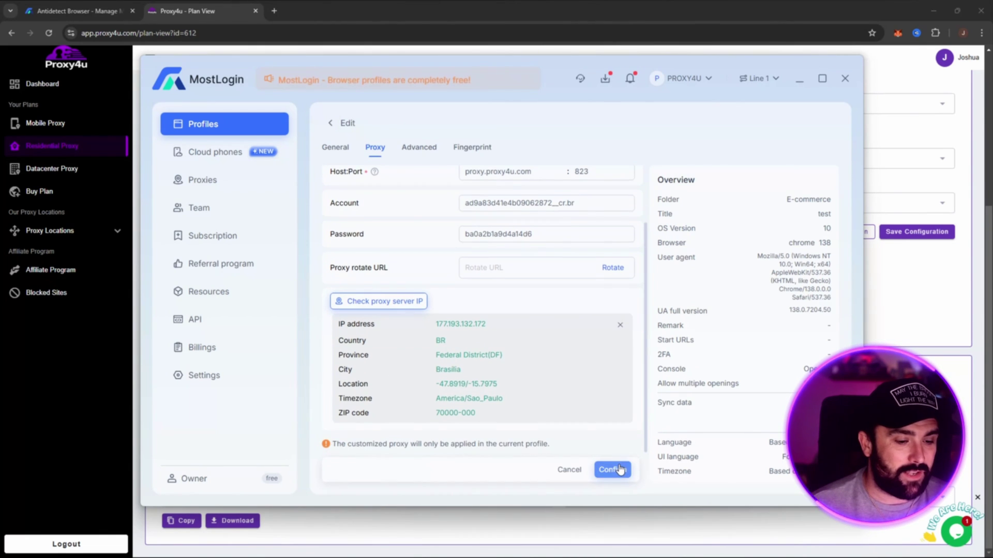
pyautogui.click(614, 469)
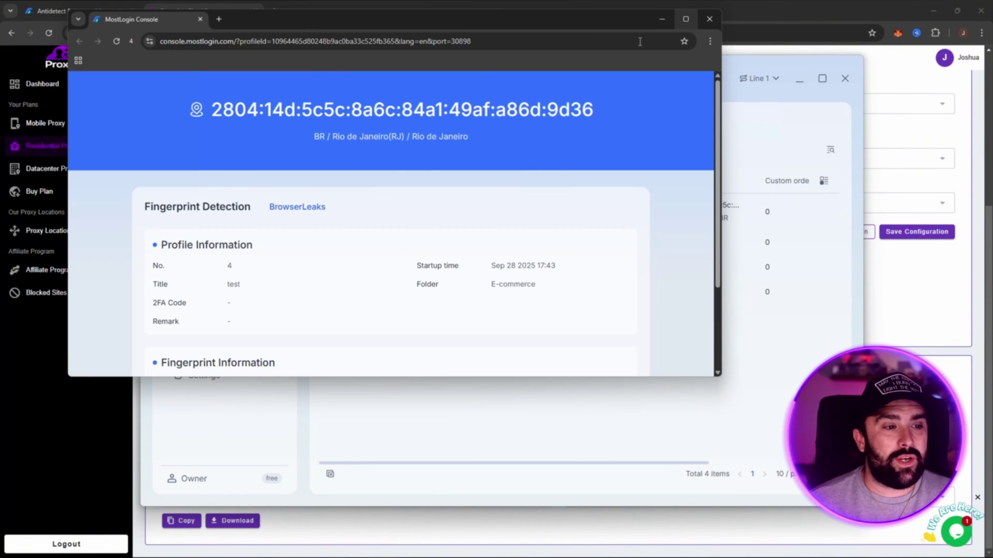
# Step: Clear the highlighted location text and scroll down through the console page
pyautogui.moveTo(325, 138); pyautogui.dragTo(426, 137)
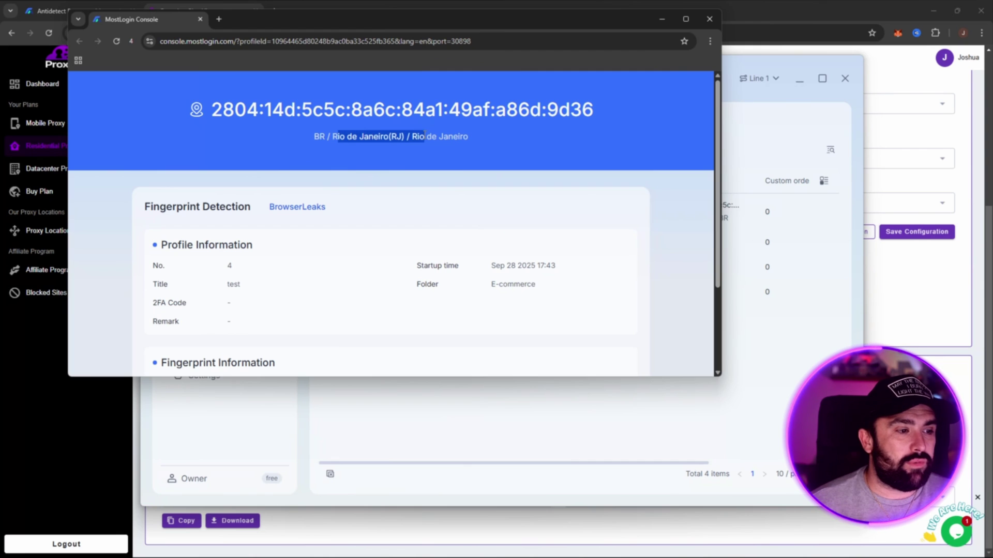
pyautogui.click(429, 153)
pyautogui.scroll(-2, 517, 186)
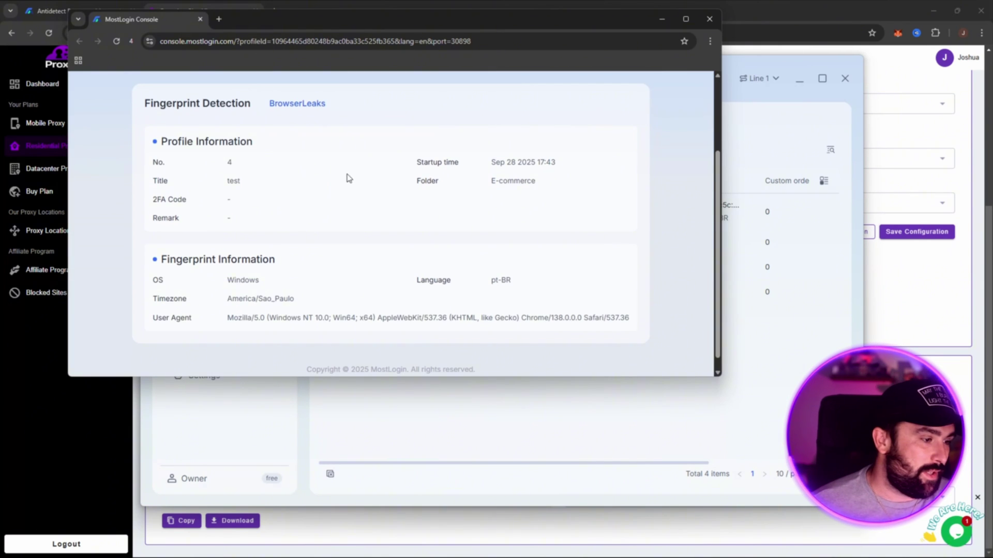
pyautogui.scroll(-1, 248, 245)
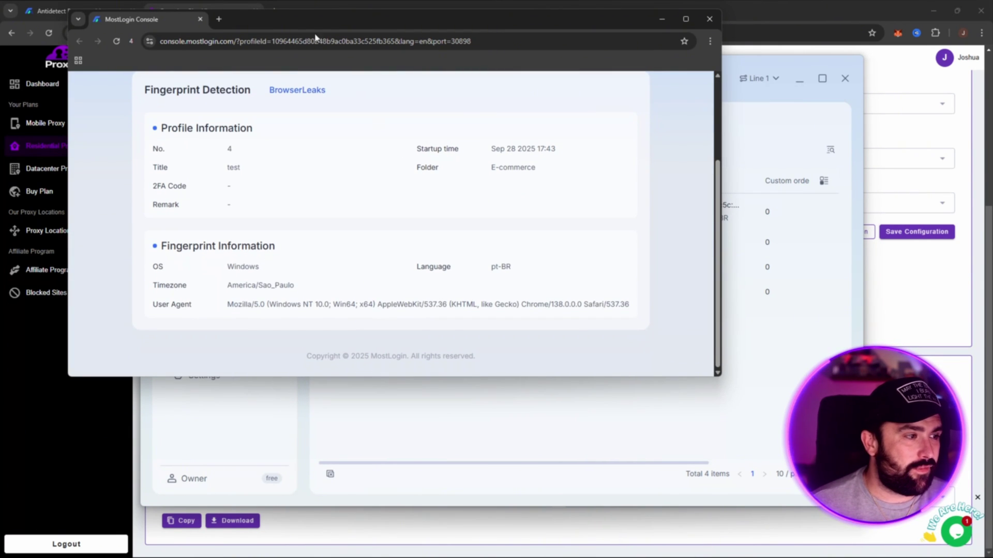
# Step: Search Google for 'instagram' in a new tab, review the results, then close the profile browser
pyautogui.click(220, 20)
pyautogui.click(279, 212)
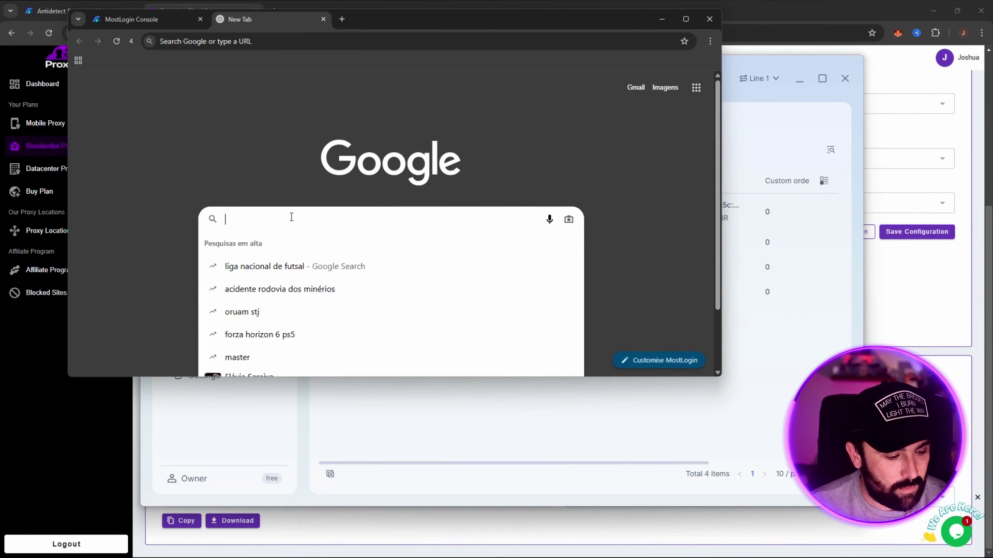
pyautogui.write('instagra')
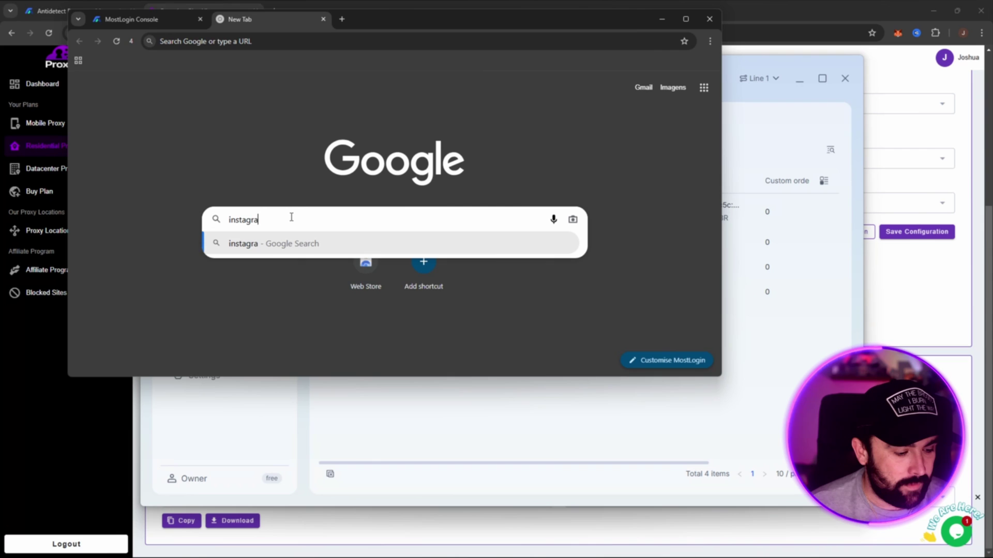
pyautogui.write('m')
pyautogui.click(275, 250)
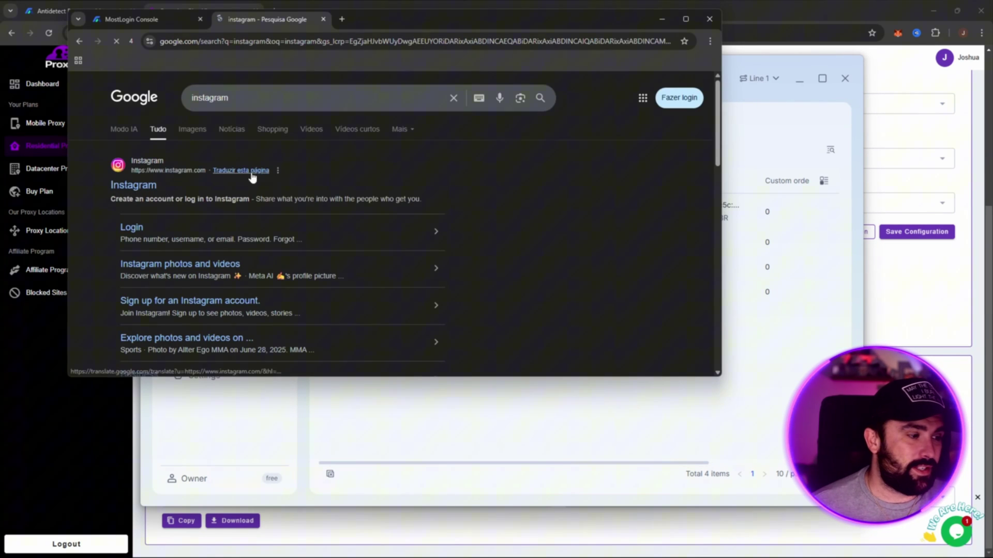
pyautogui.scroll(-1, 547, 231)
pyautogui.scroll(1, 296, 175)
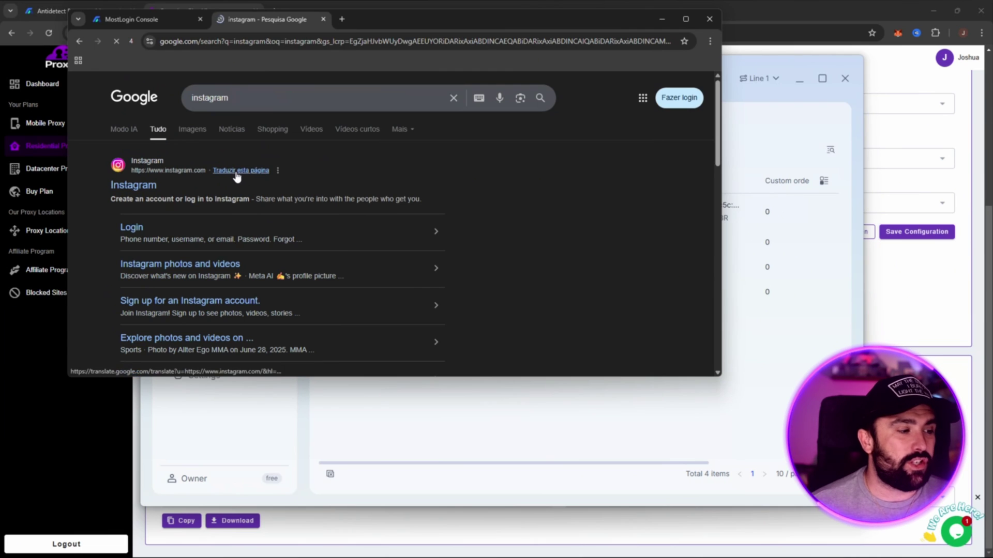
pyautogui.scroll(-3, 505, 207)
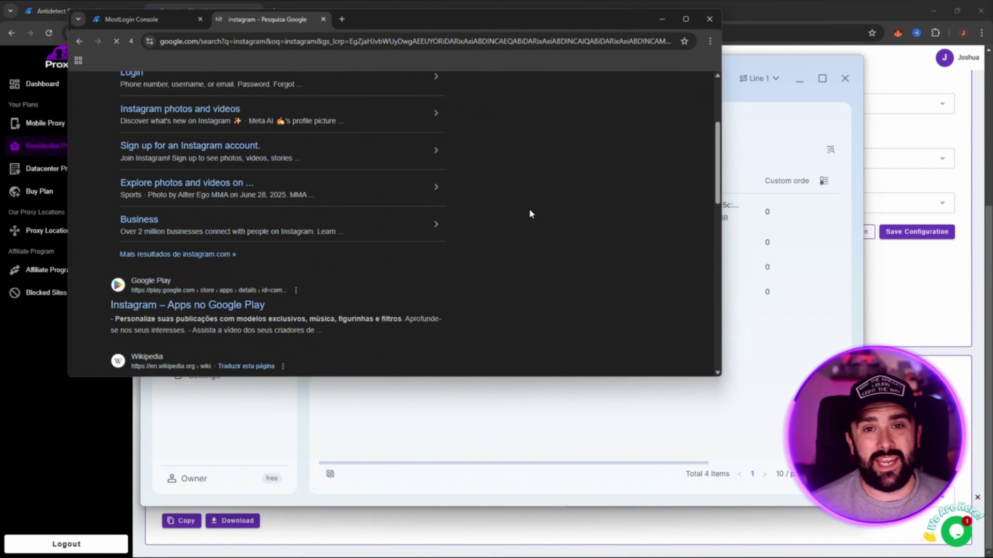
pyautogui.scroll(3, 582, 163)
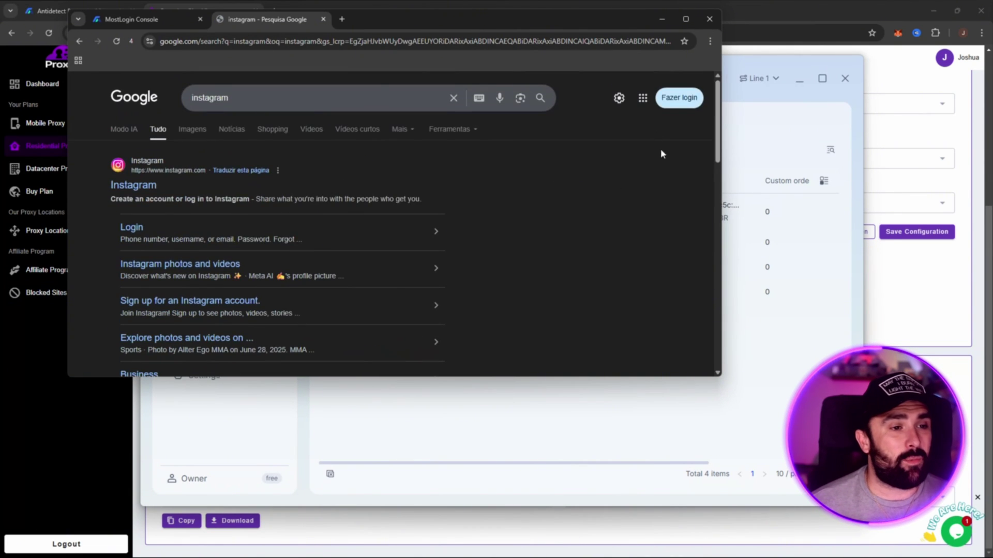
pyautogui.click(706, 24)
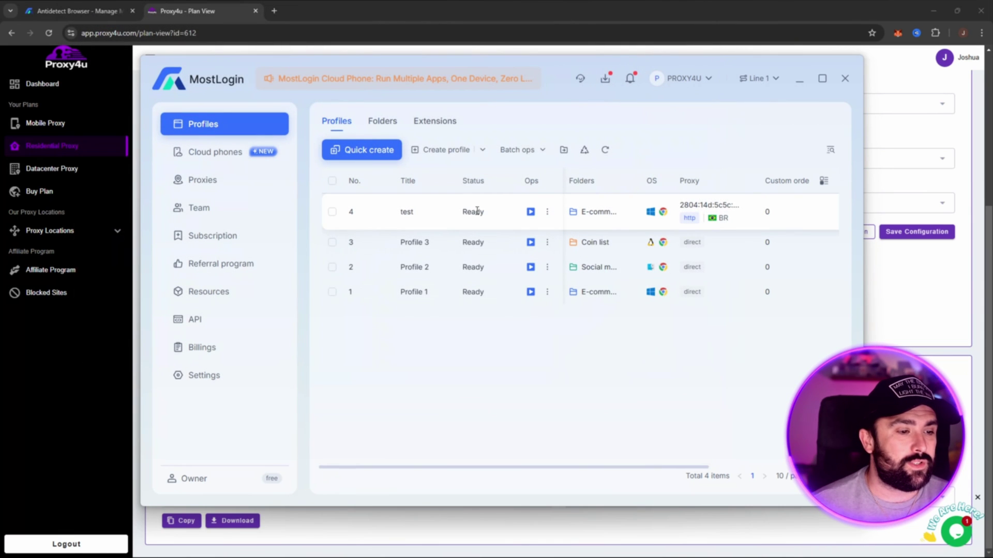
pyautogui.moveTo(460, 215); pyautogui.dragTo(505, 215)
pyautogui.click(507, 218)
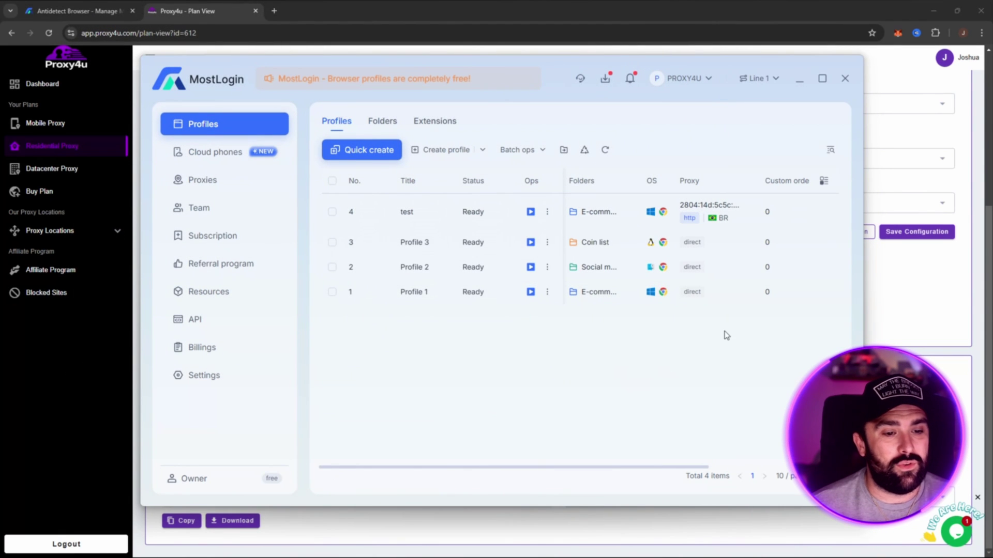